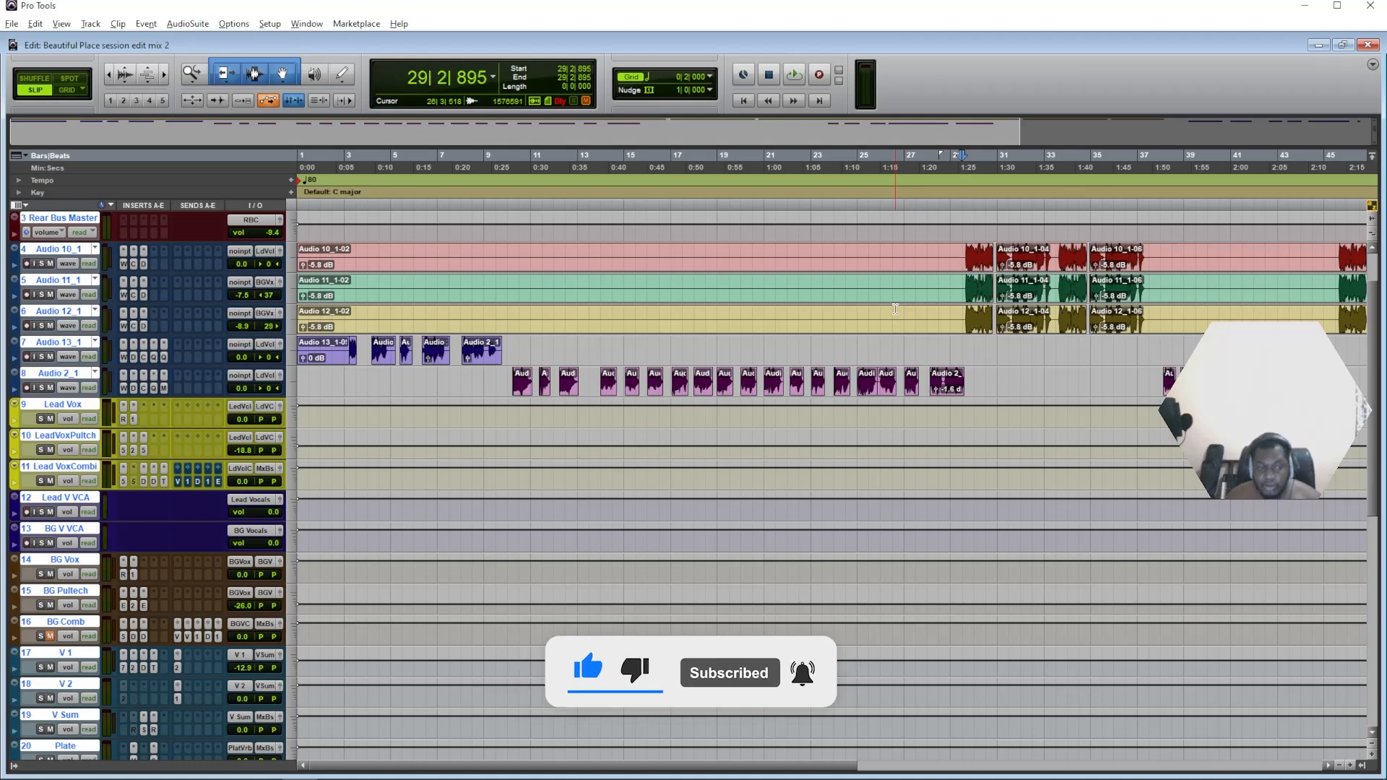
Review the Waves Tune Real-Time pitch correction settings on track Audio 10_1, and close the plugin.
left_click(124, 266)
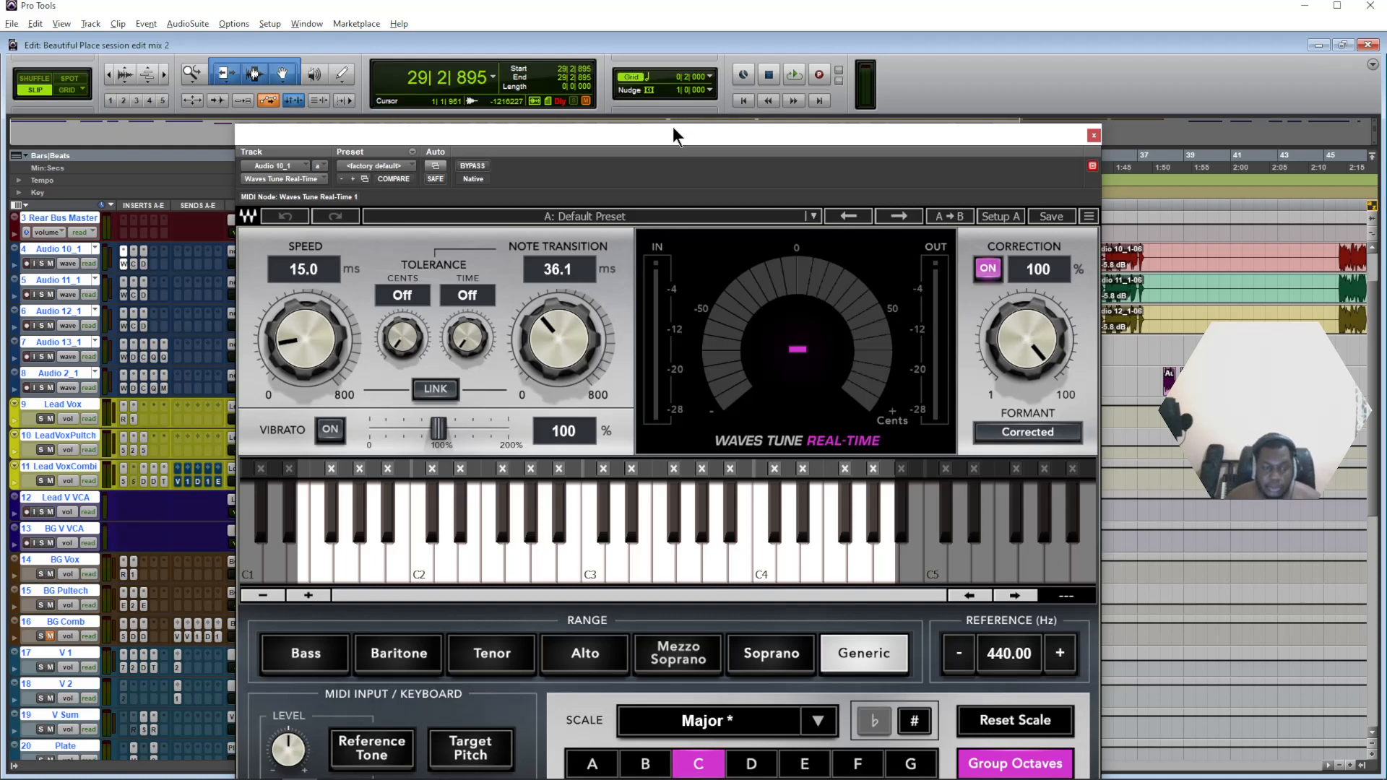
left_click_drag(669, 132, 709, 81)
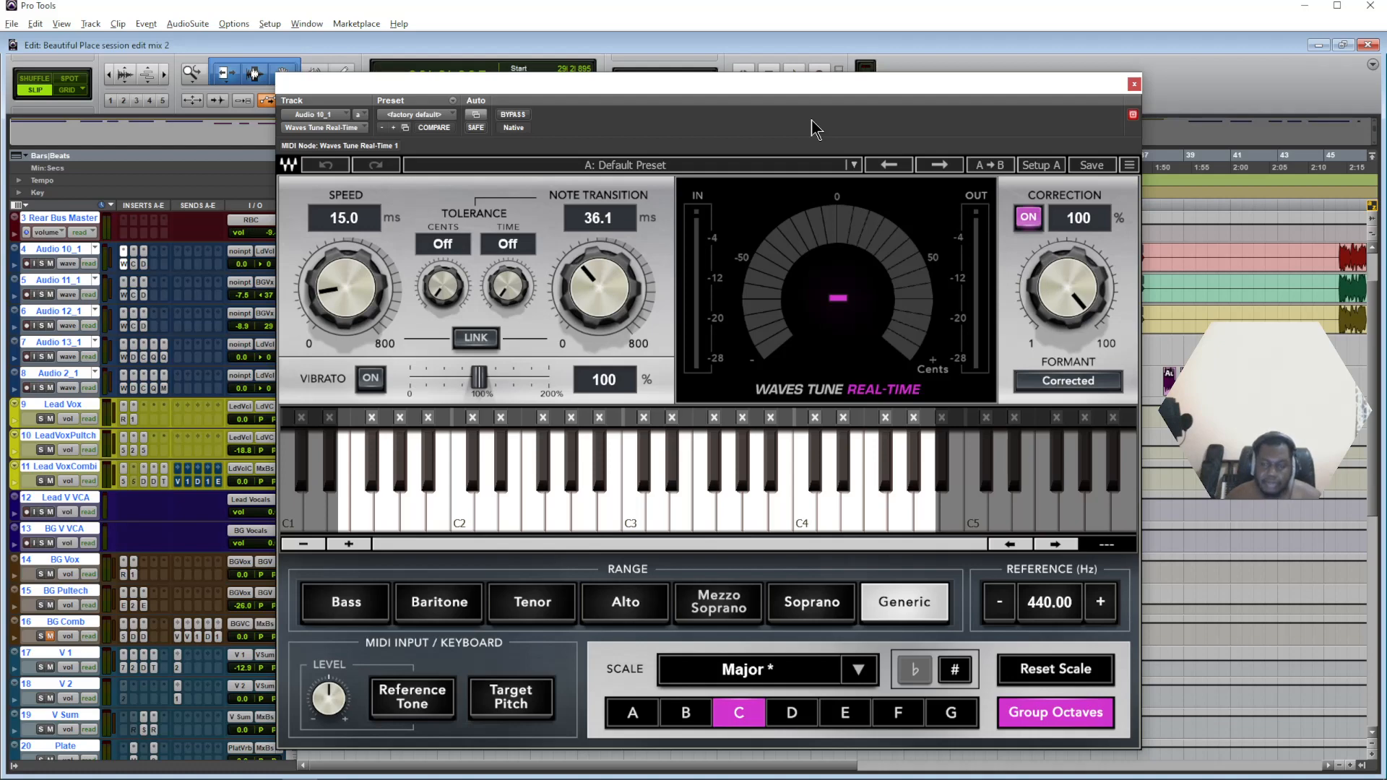
left_click(1134, 85)
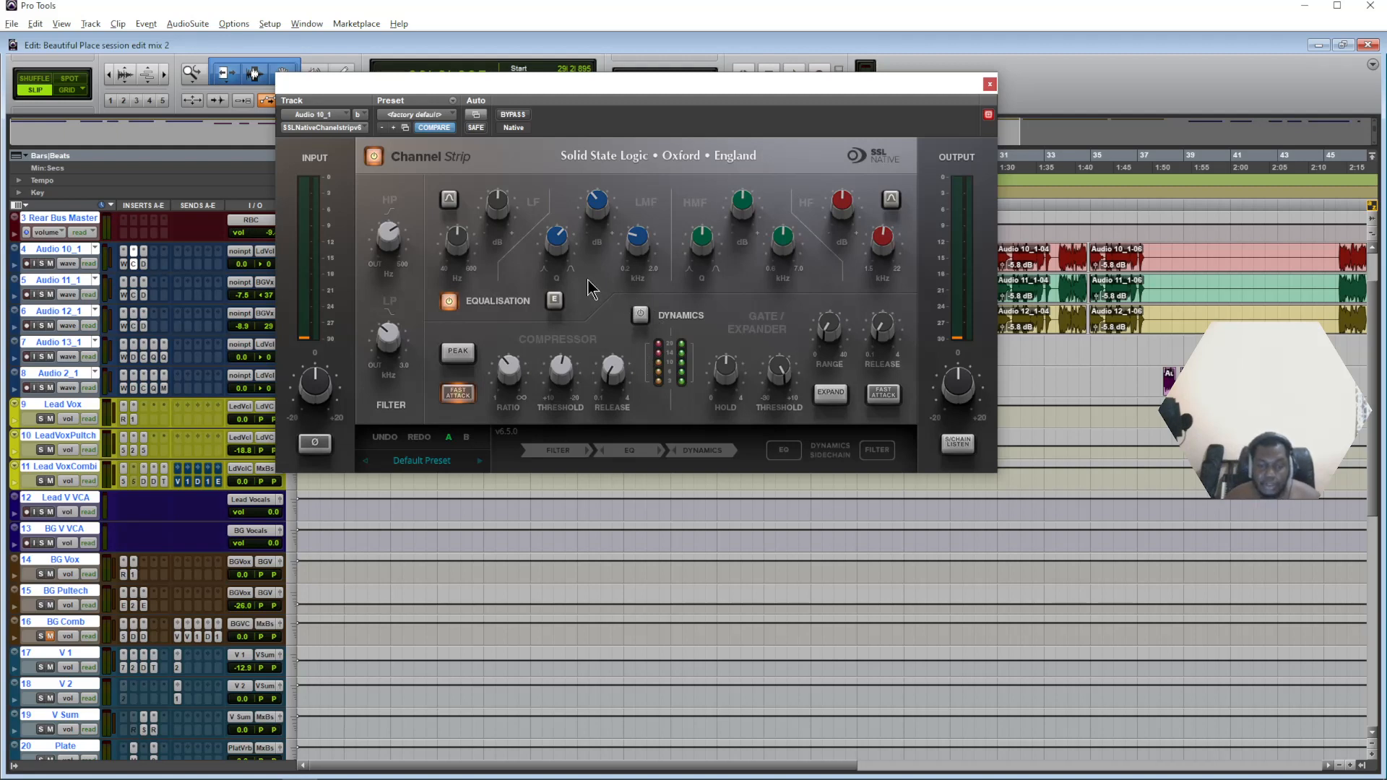
Inspect the low-mid EQ in Audio 10_1's SSL Channel Strip, and listen to the vocals from bar 29.
mouse_move(597, 198)
mouse_move(637, 244)
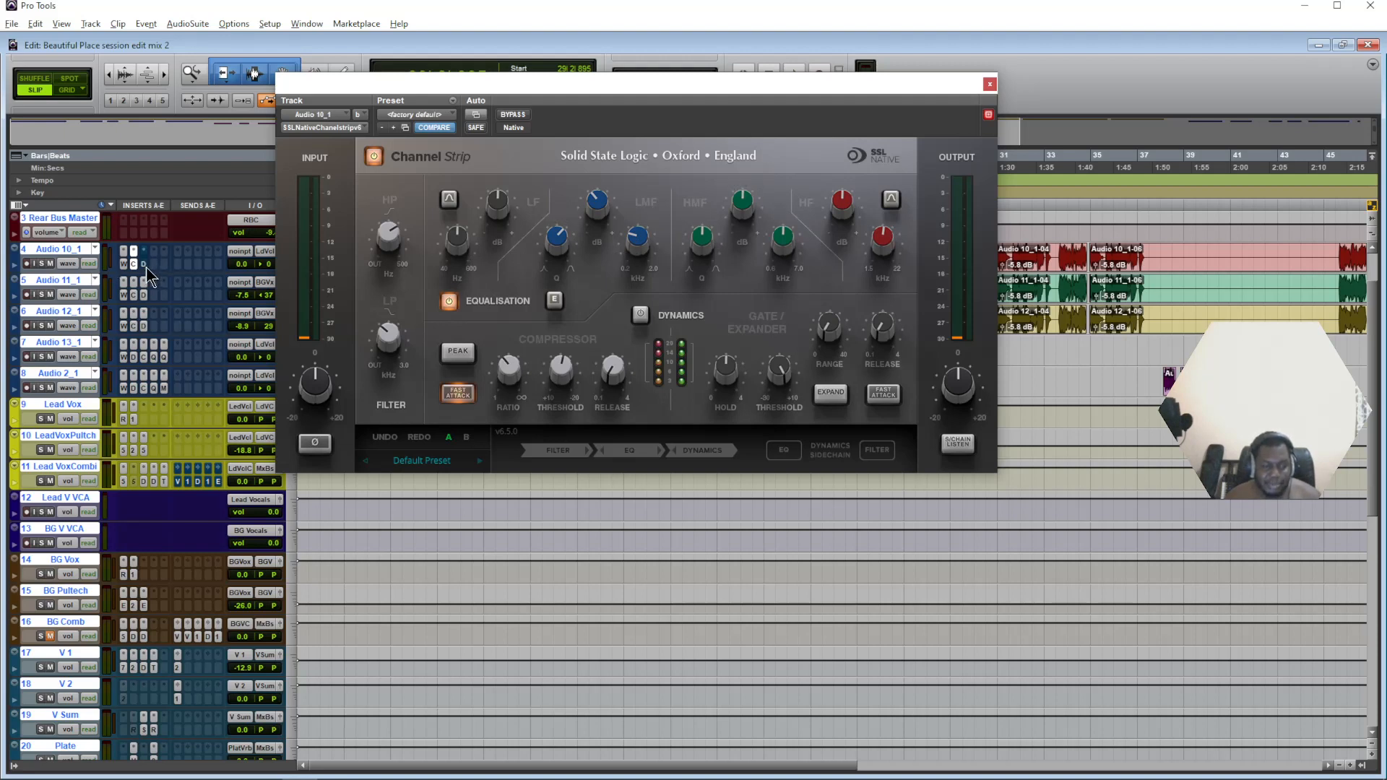
left_click(989, 84)
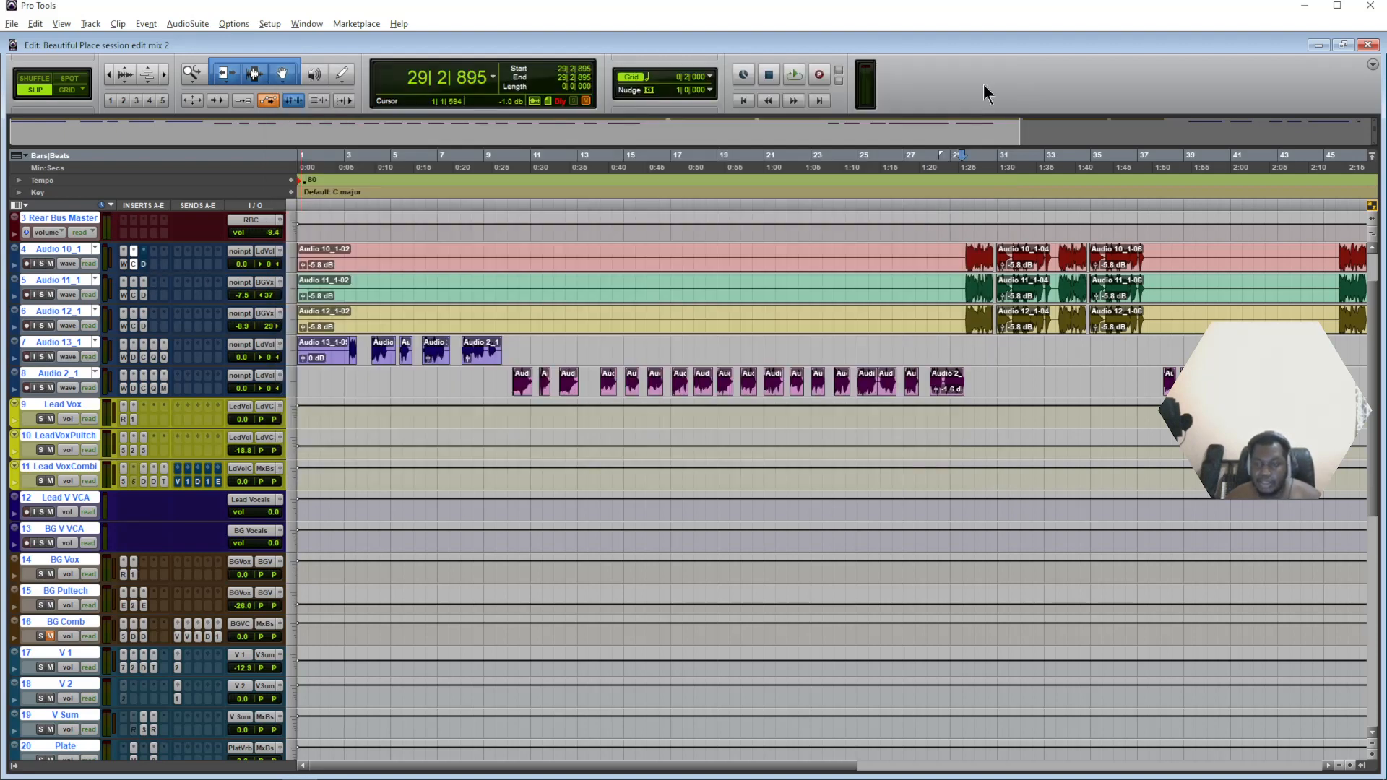
key("space")
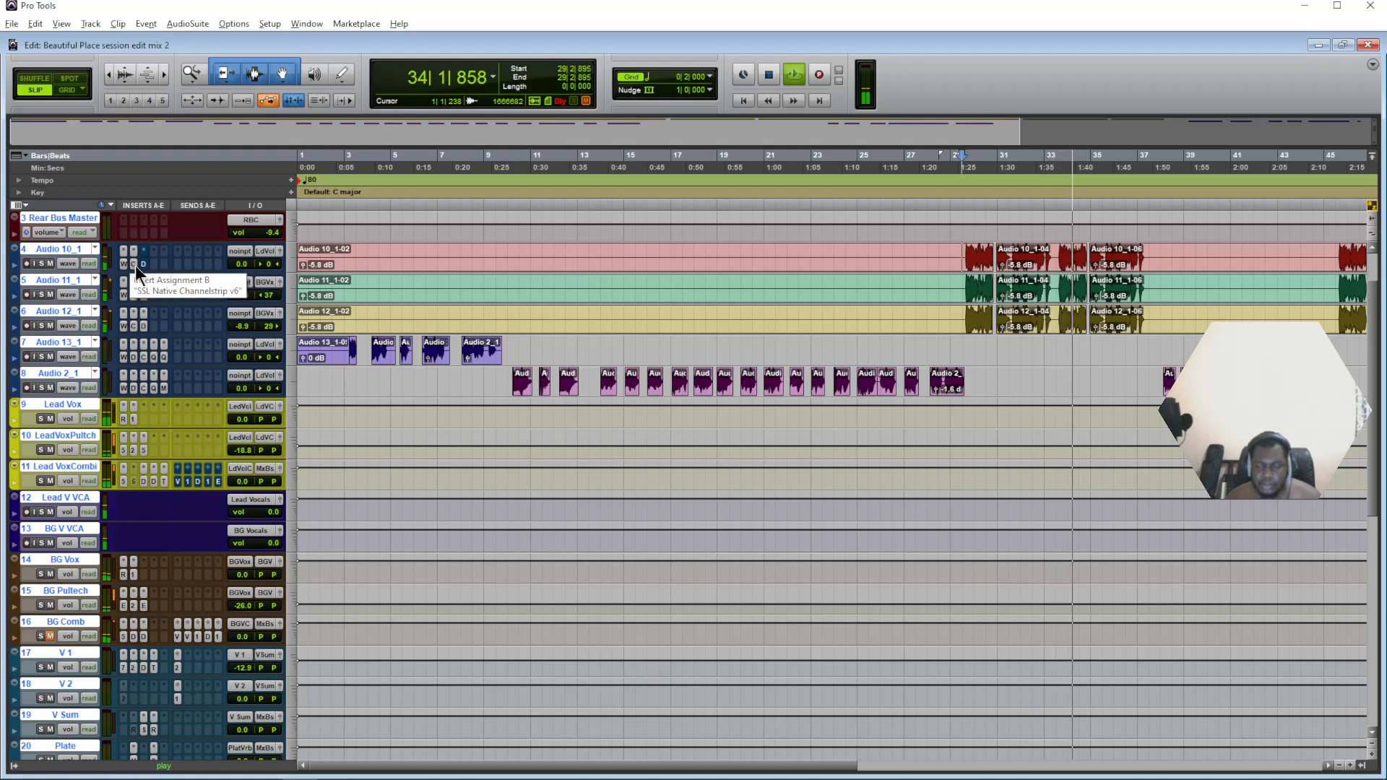
key("space")
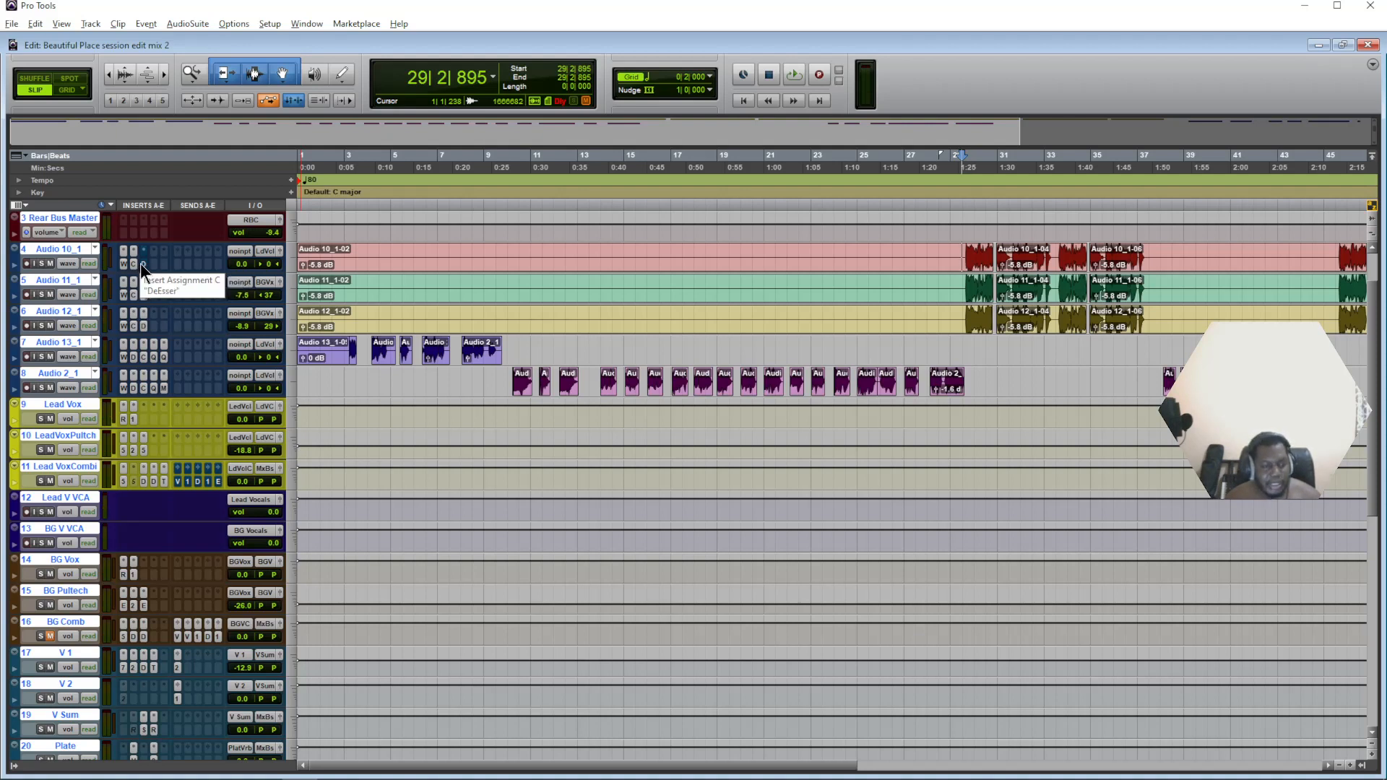
Take the DeEsser on Audio 10_1 out of bypass and check its attenuation while playing from bar 29.
left_click(145, 263)
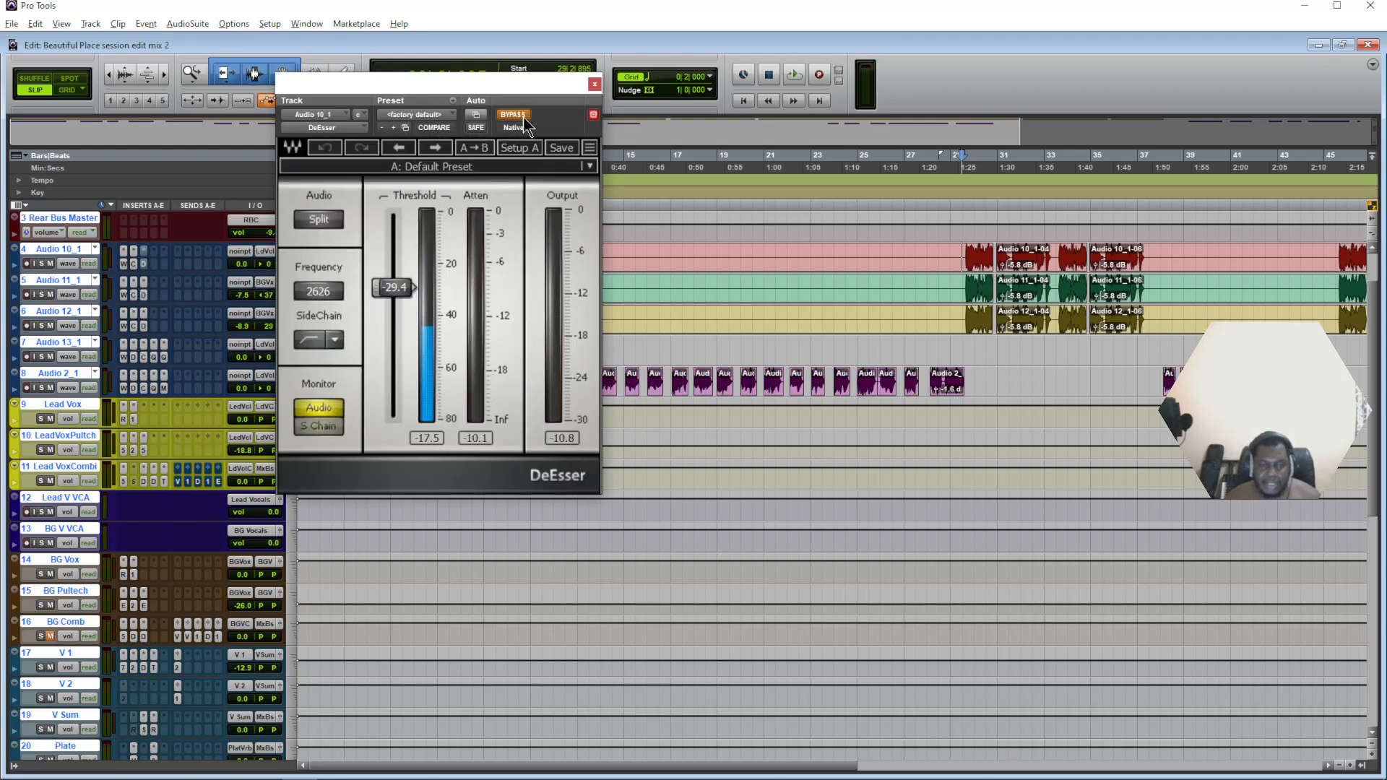
left_click_drag(487, 89, 685, 119)
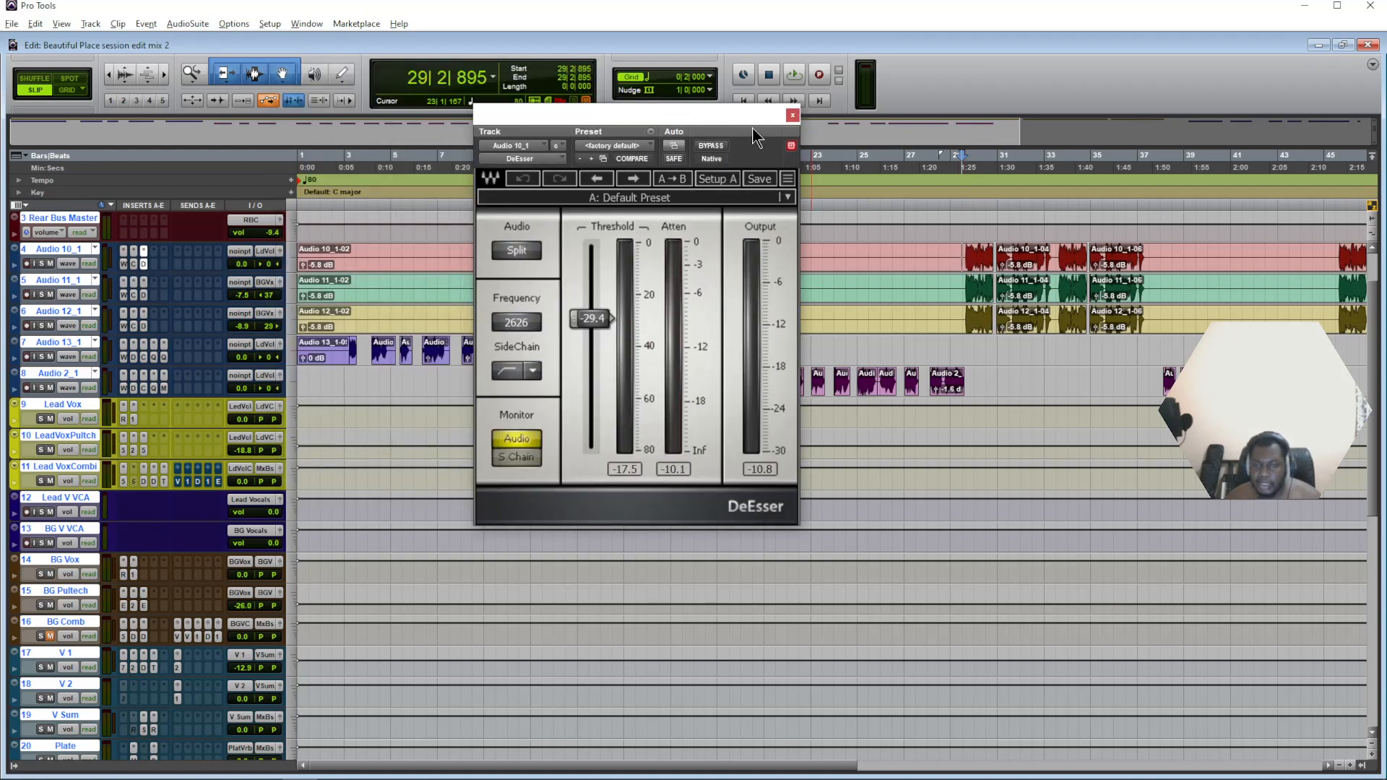
left_click_drag(725, 114, 757, 114)
key("space")
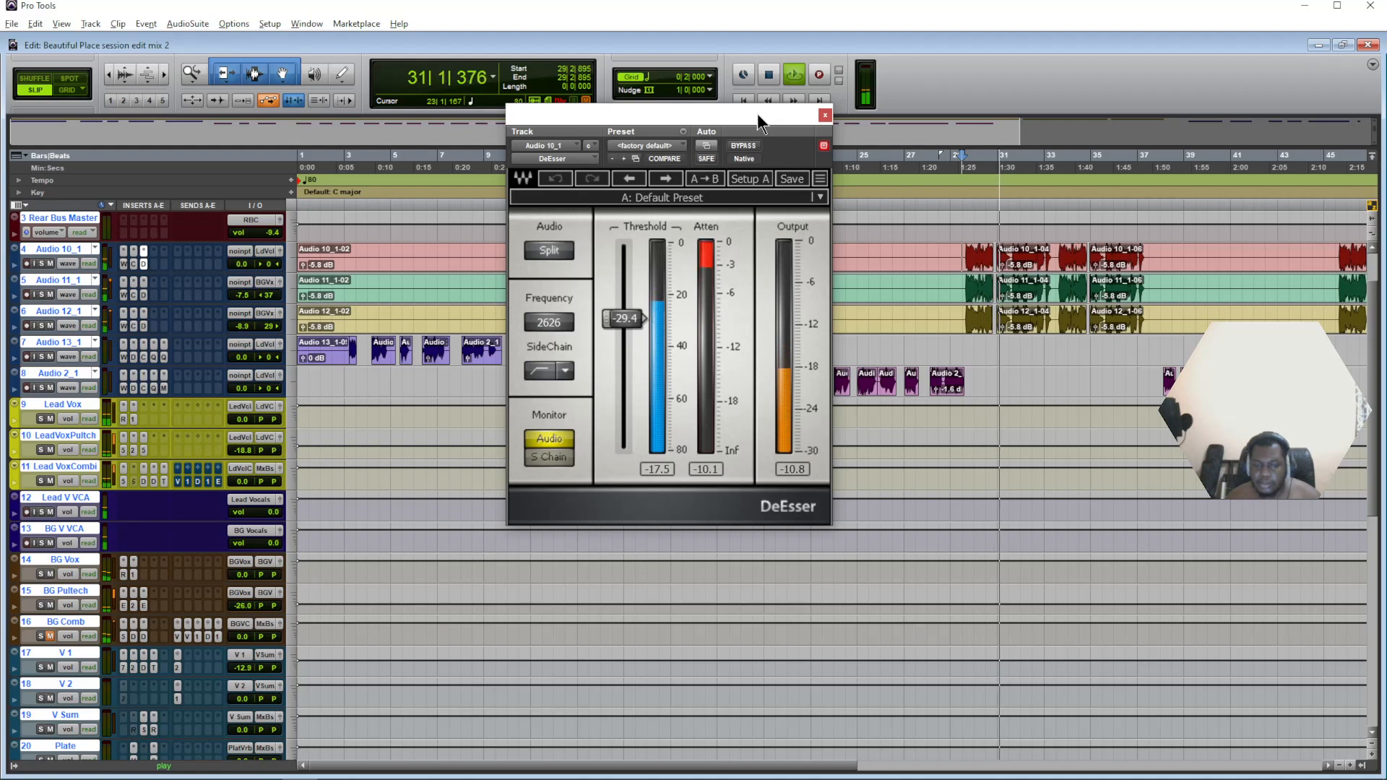
key("space")
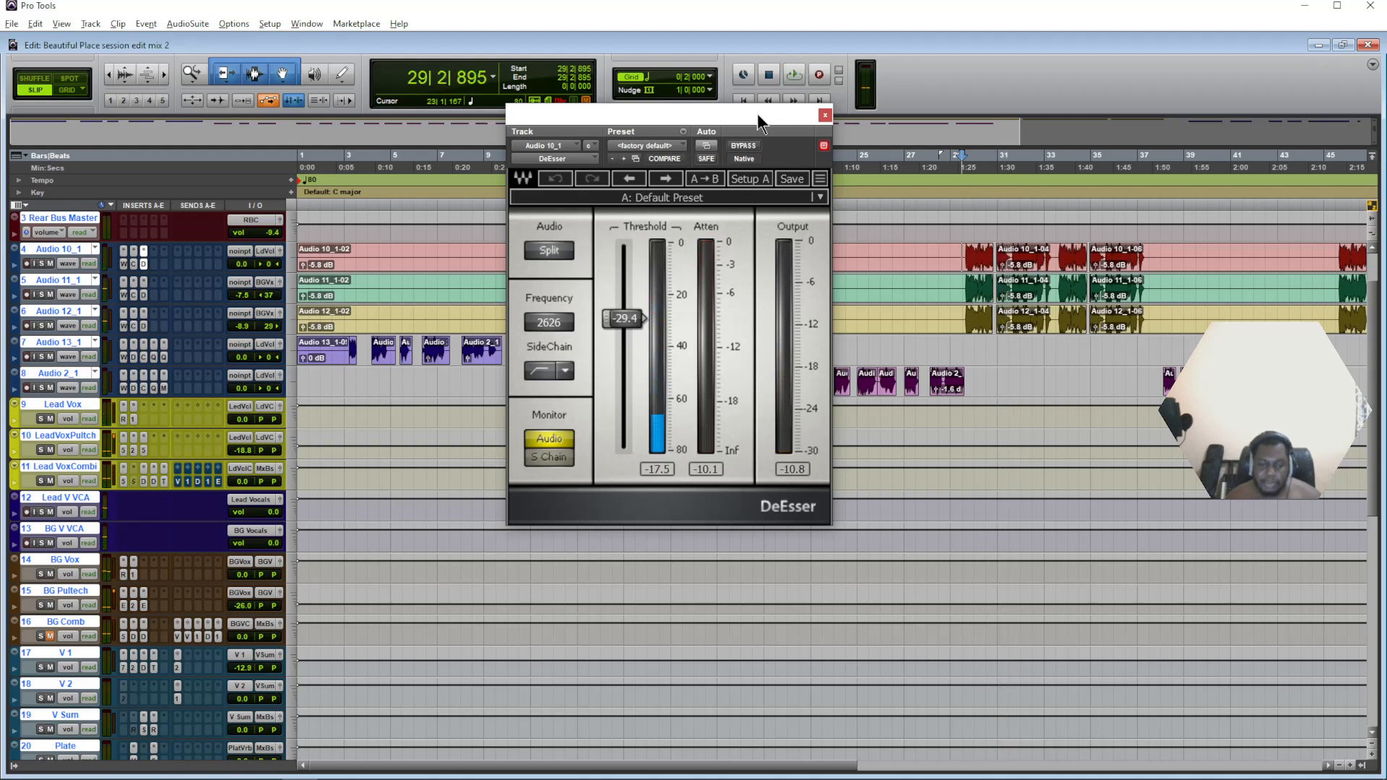
left_click(825, 115)
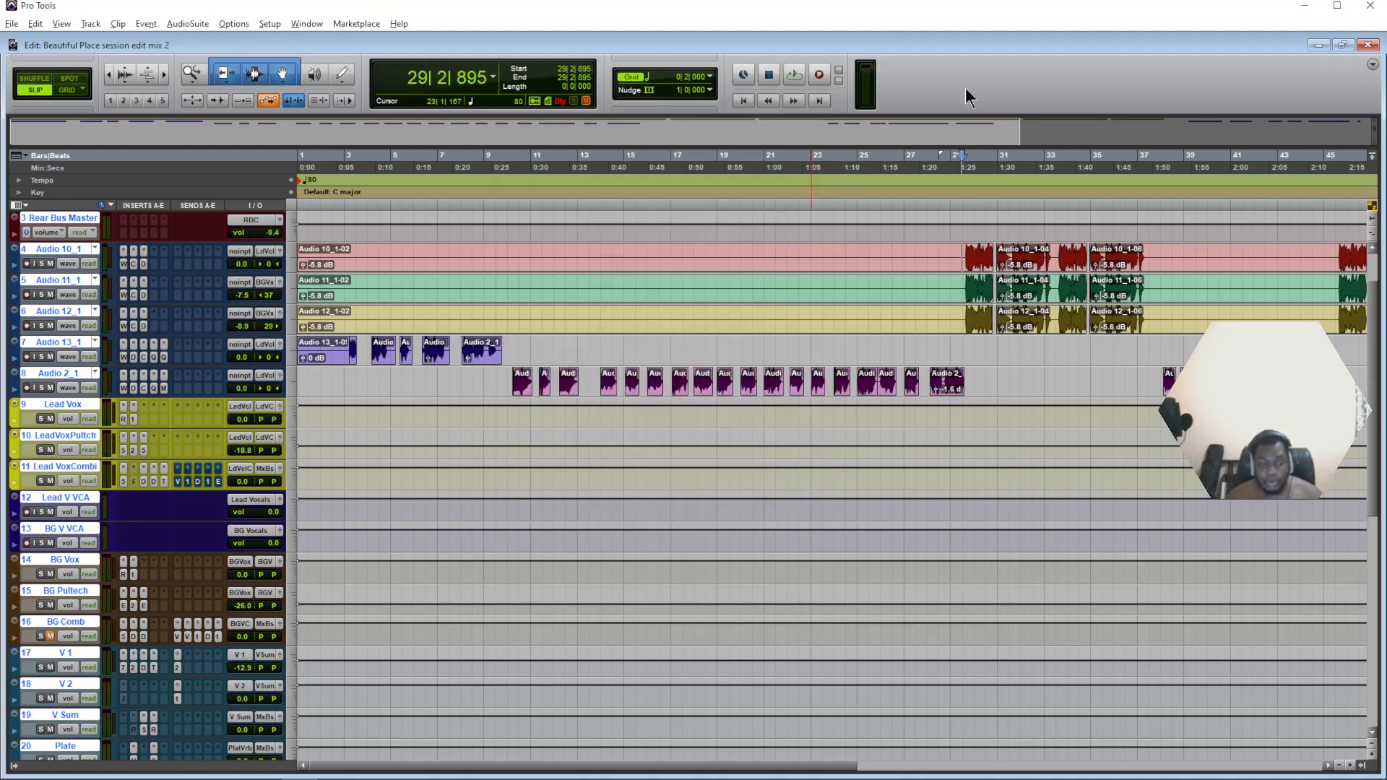
Place the playback position near bar 20 and review Audio 2_1's Waves Tune, DeEsser and SSL Channel Strip inserts.
left_click(760, 358)
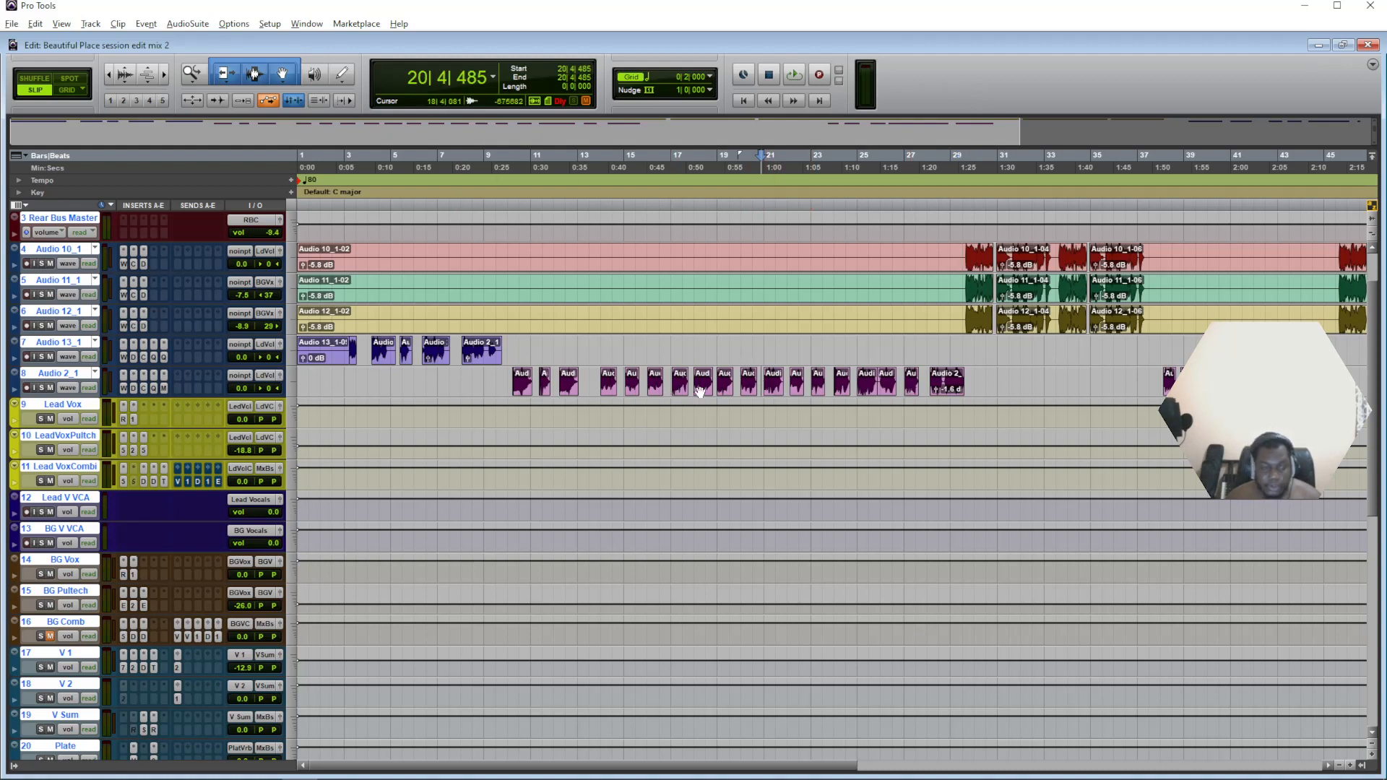
left_click(124, 388)
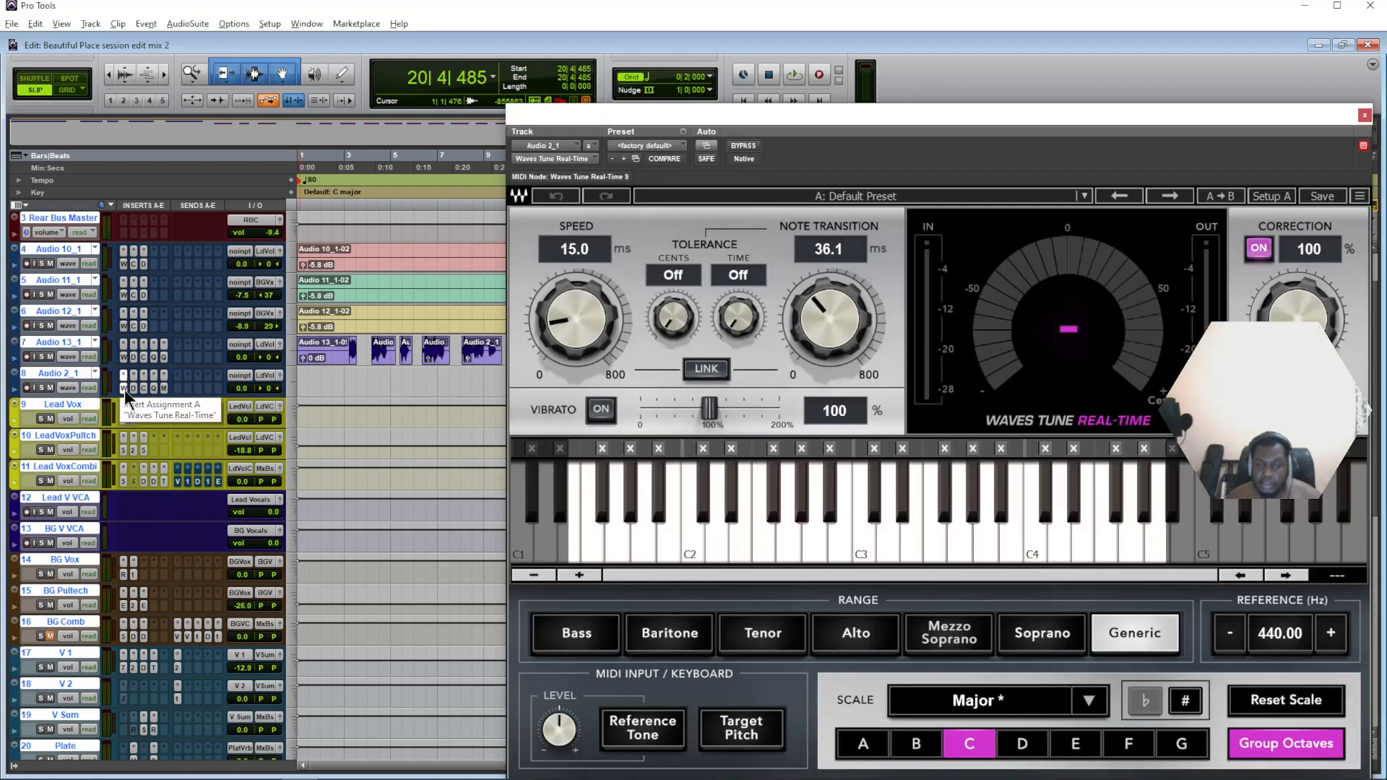
left_click(133, 388)
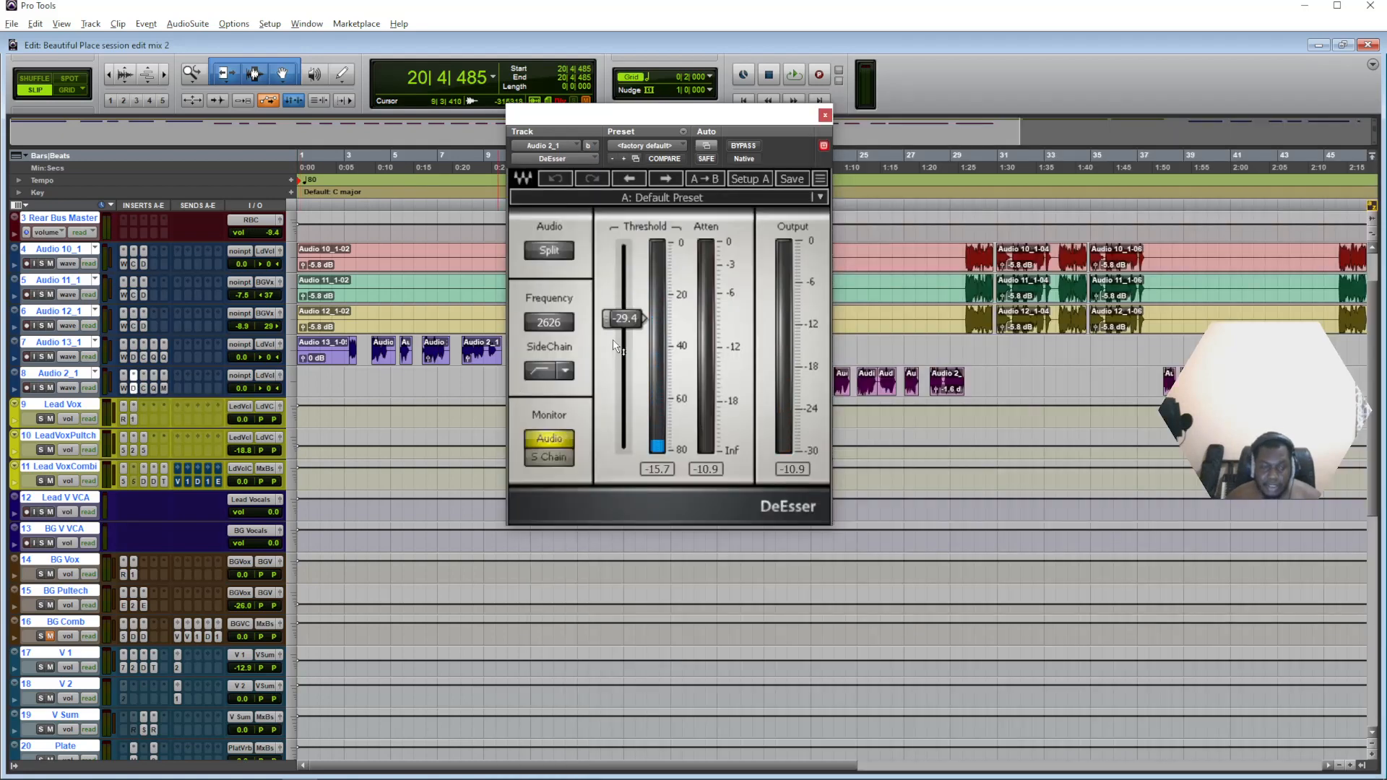
left_click(144, 388)
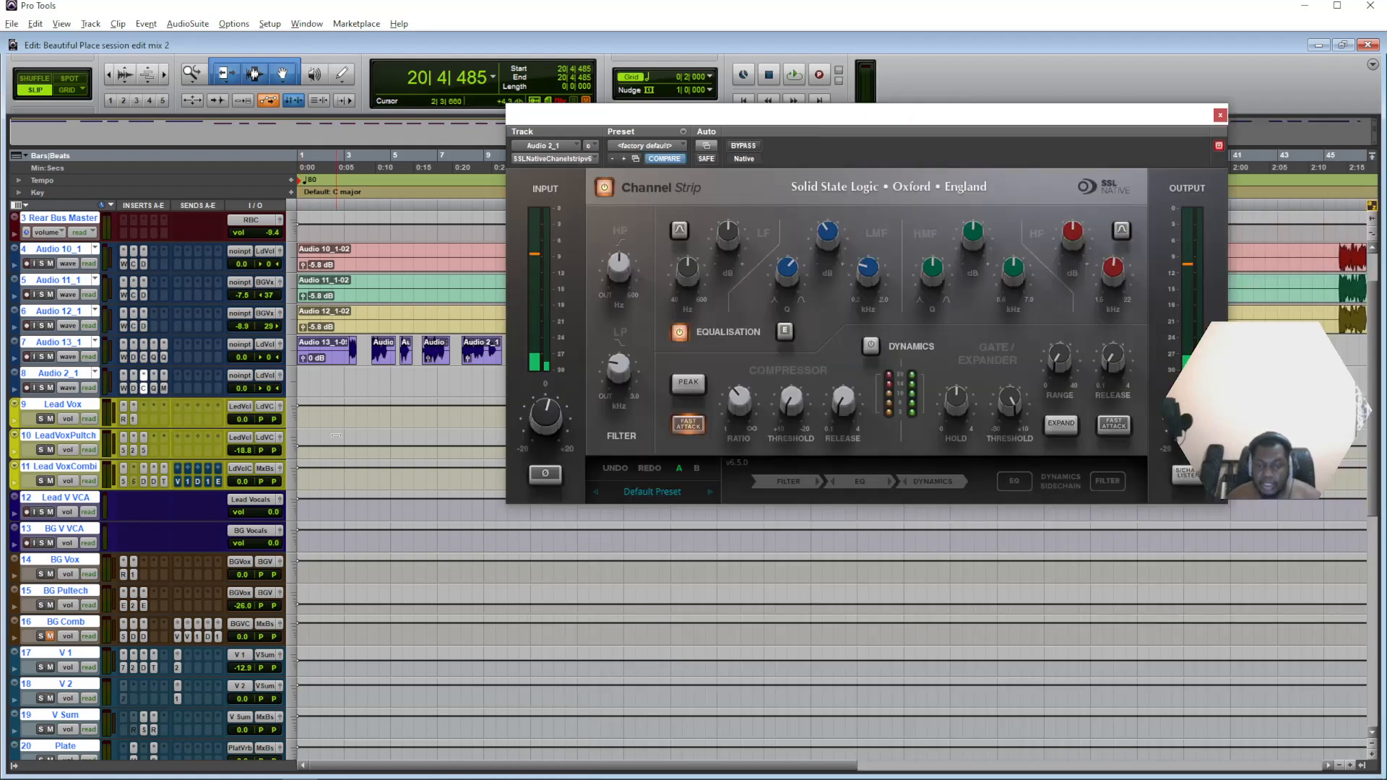
Open FabFilter Pro-Q 3 on Audio 2_1 and solo the 707.93 Hz band while playing from about bar 20.
left_click(154, 388)
left_click_drag(1012, 133, 855, 124)
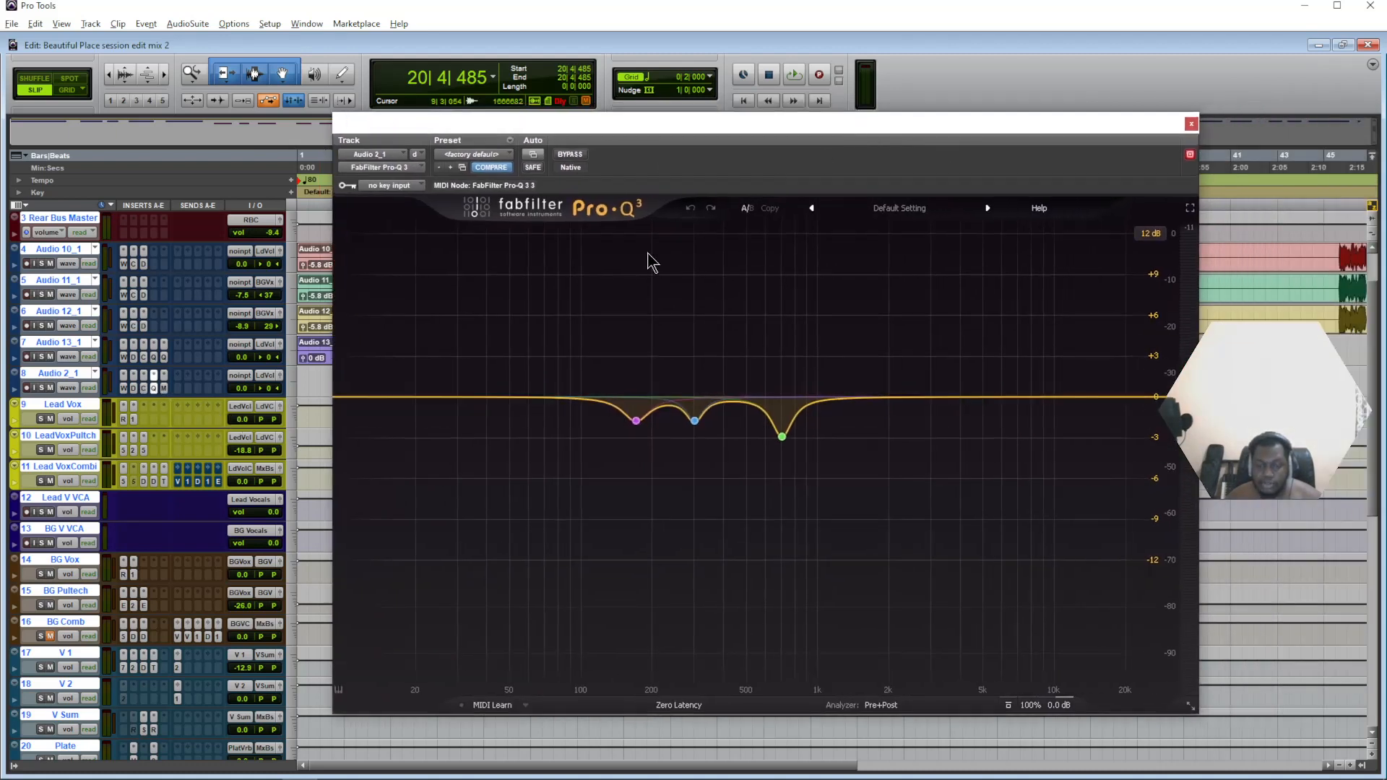
mouse_move(784, 455)
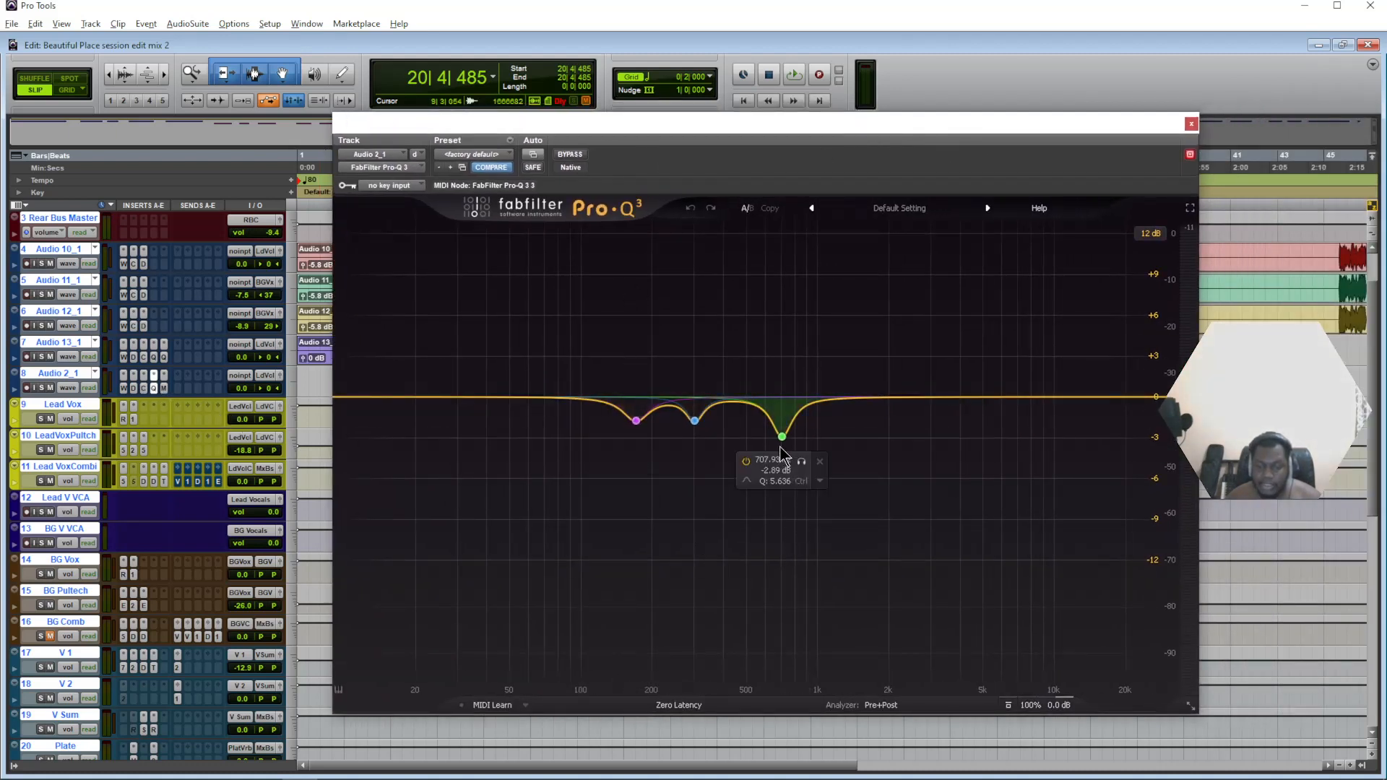
key("space")
left_click(801, 461)
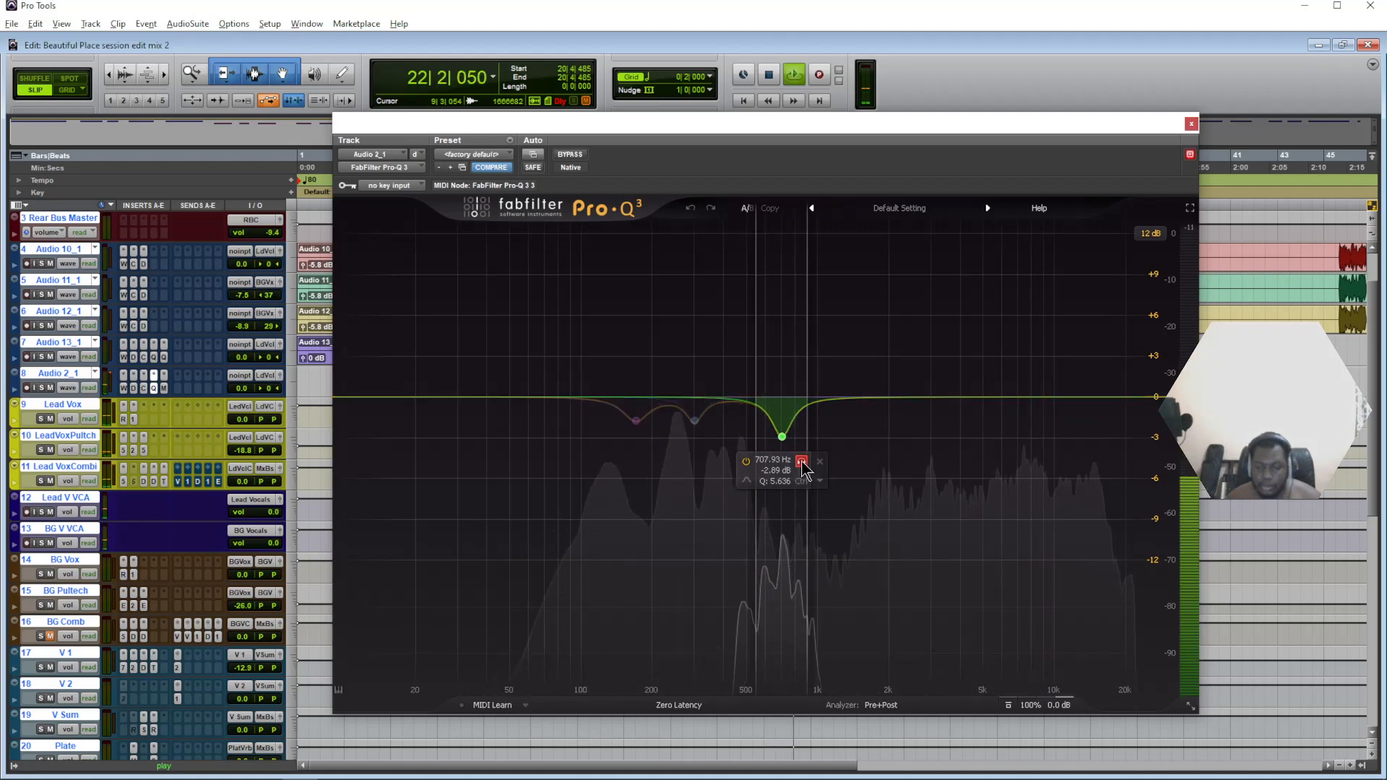
key("space")
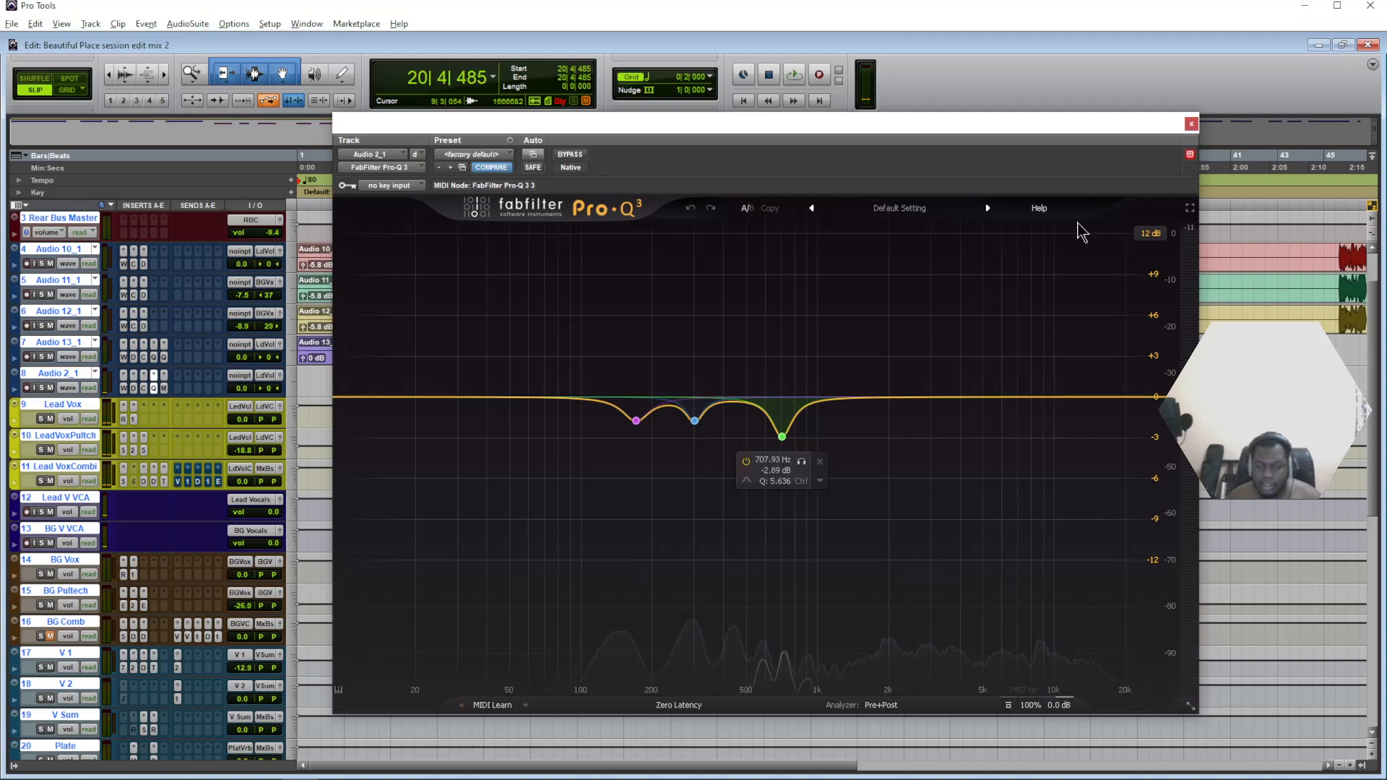
Play Audio 2_1 from bar 38, audition the 707.93 Hz cut in solo, and close Pro-Q 3.
left_click_drag(1084, 132, 939, 127)
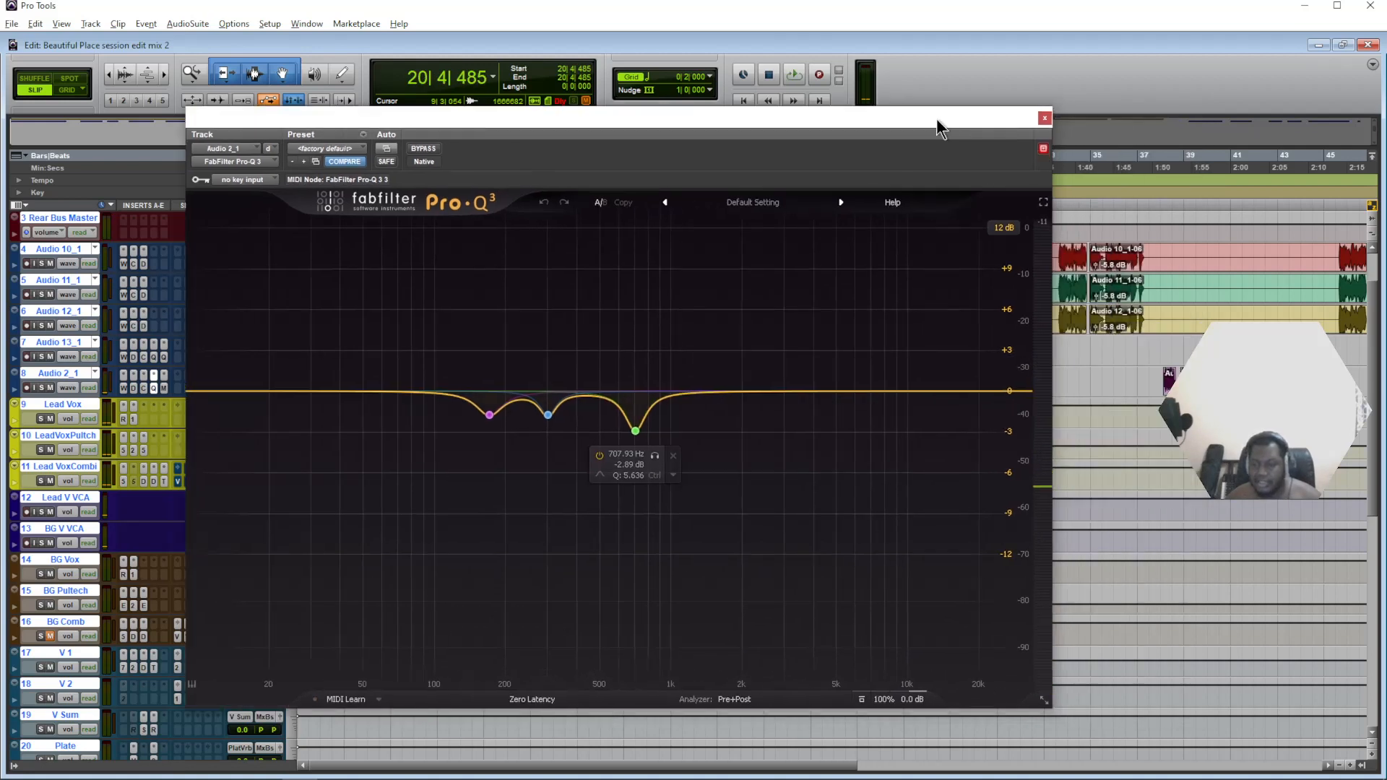
left_click(1165, 375)
key("space")
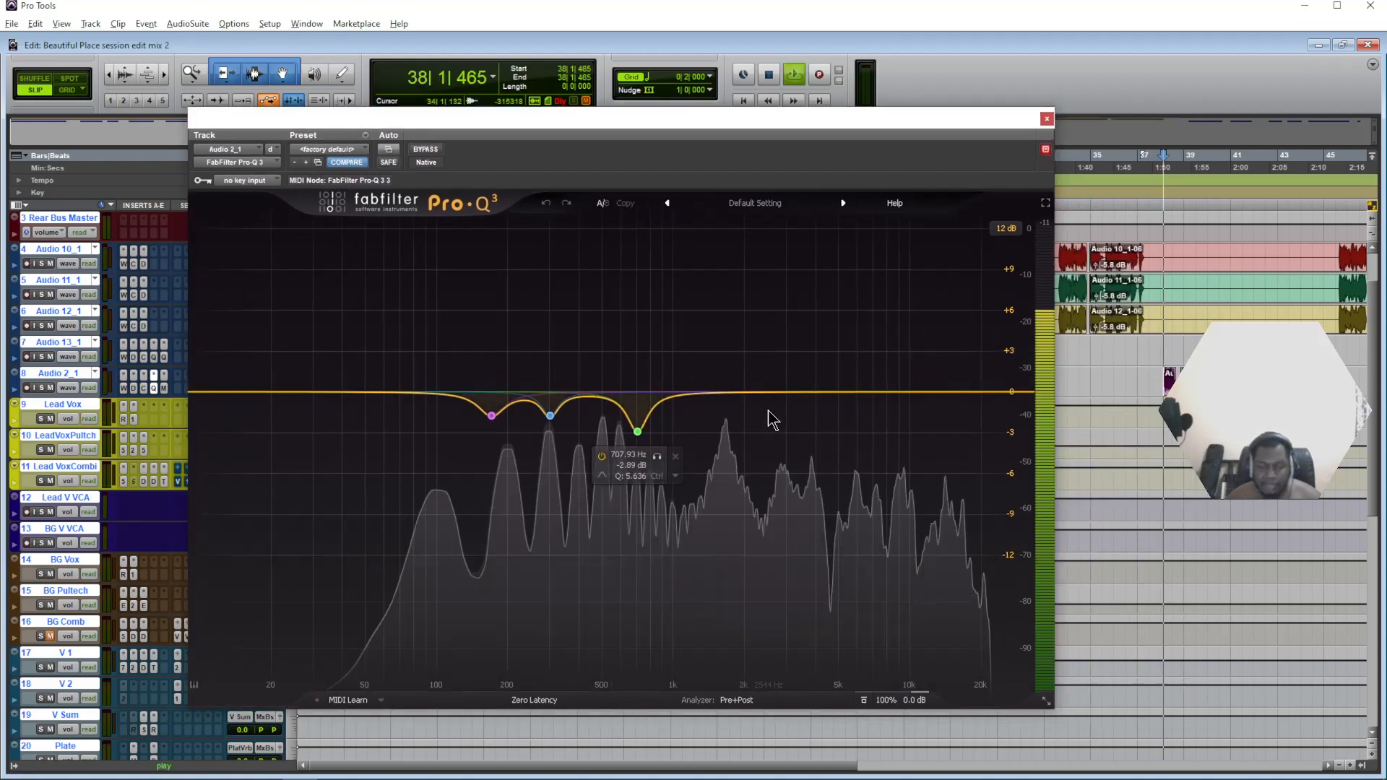
left_click(658, 458)
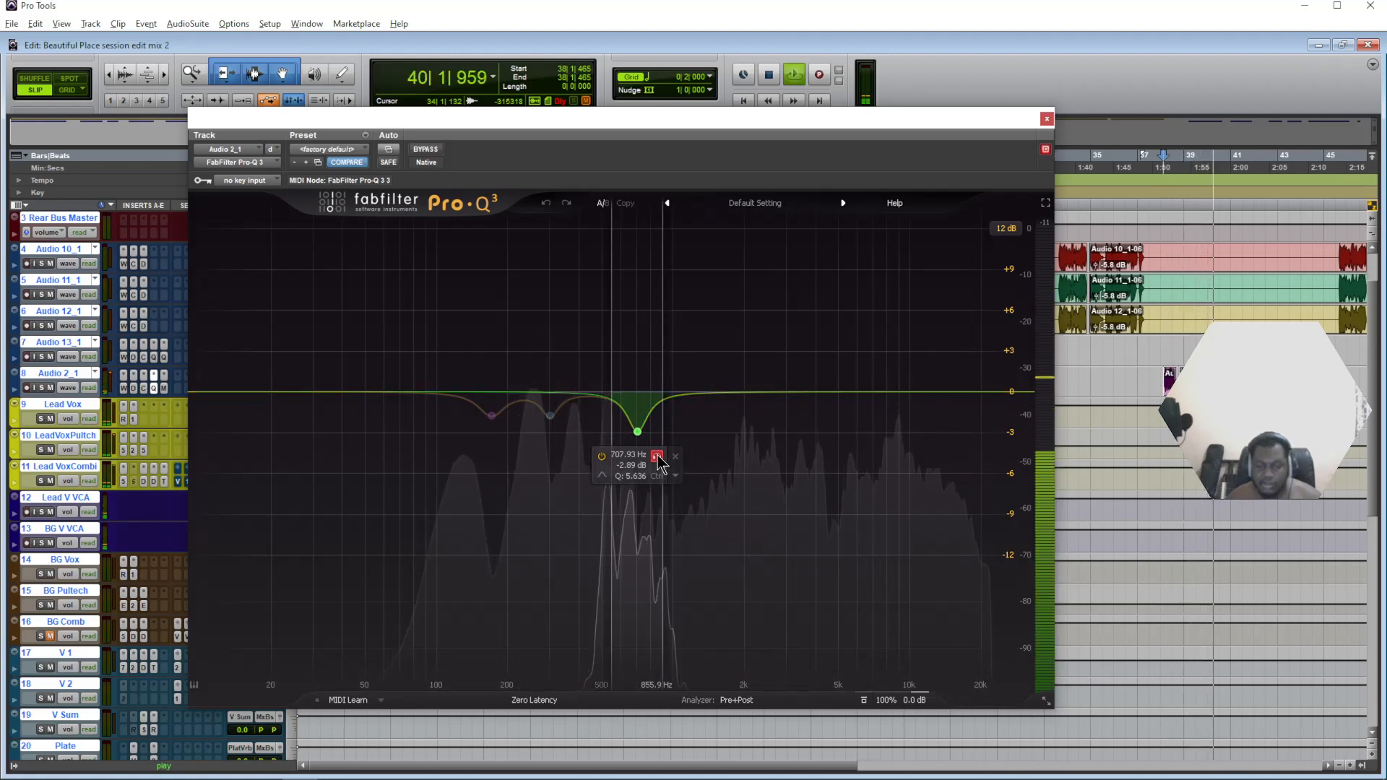
left_click(657, 458)
key("space")
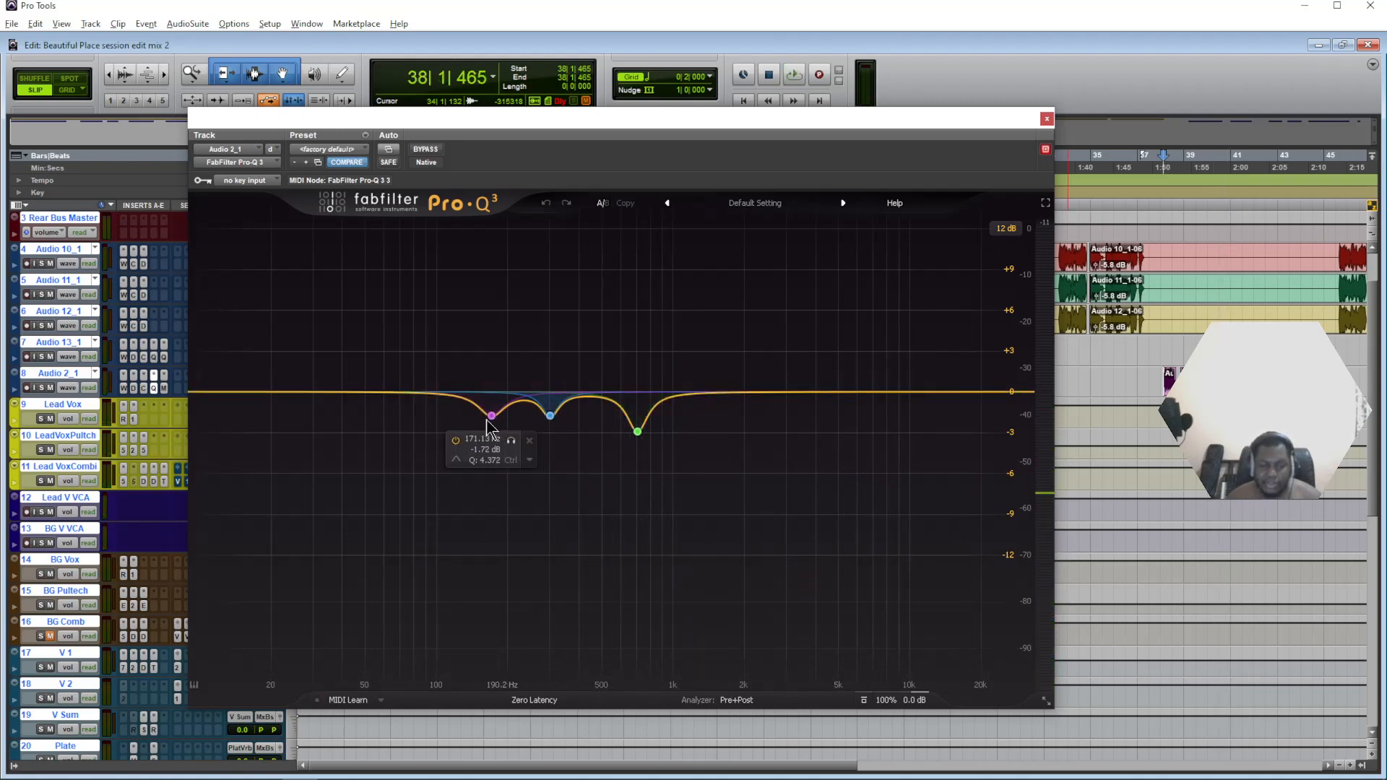
left_click(1046, 120)
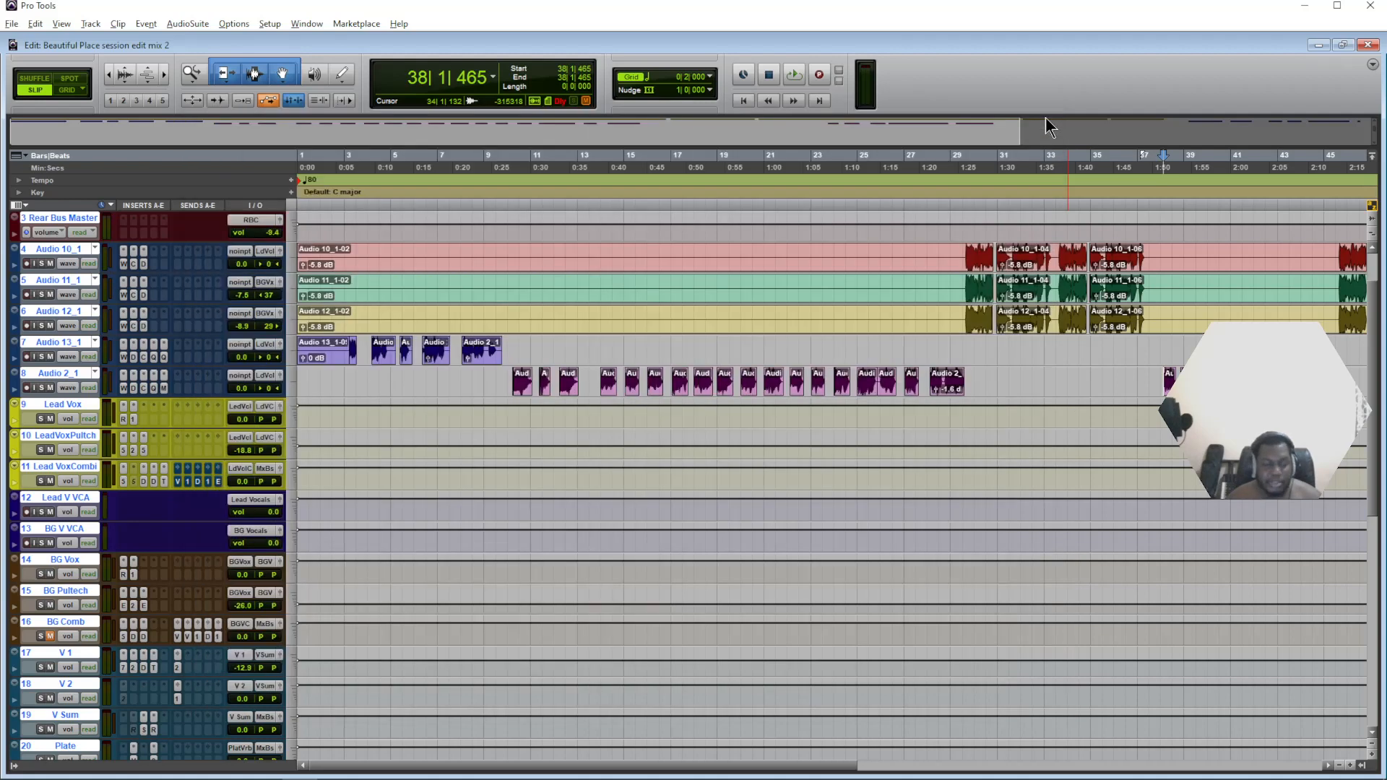
Open FabFilter Pro-MB on Audio 2_1, set its interface size to Large, and move it clear of the clips.
left_click(164, 389)
left_click_drag(955, 130, 946, 66)
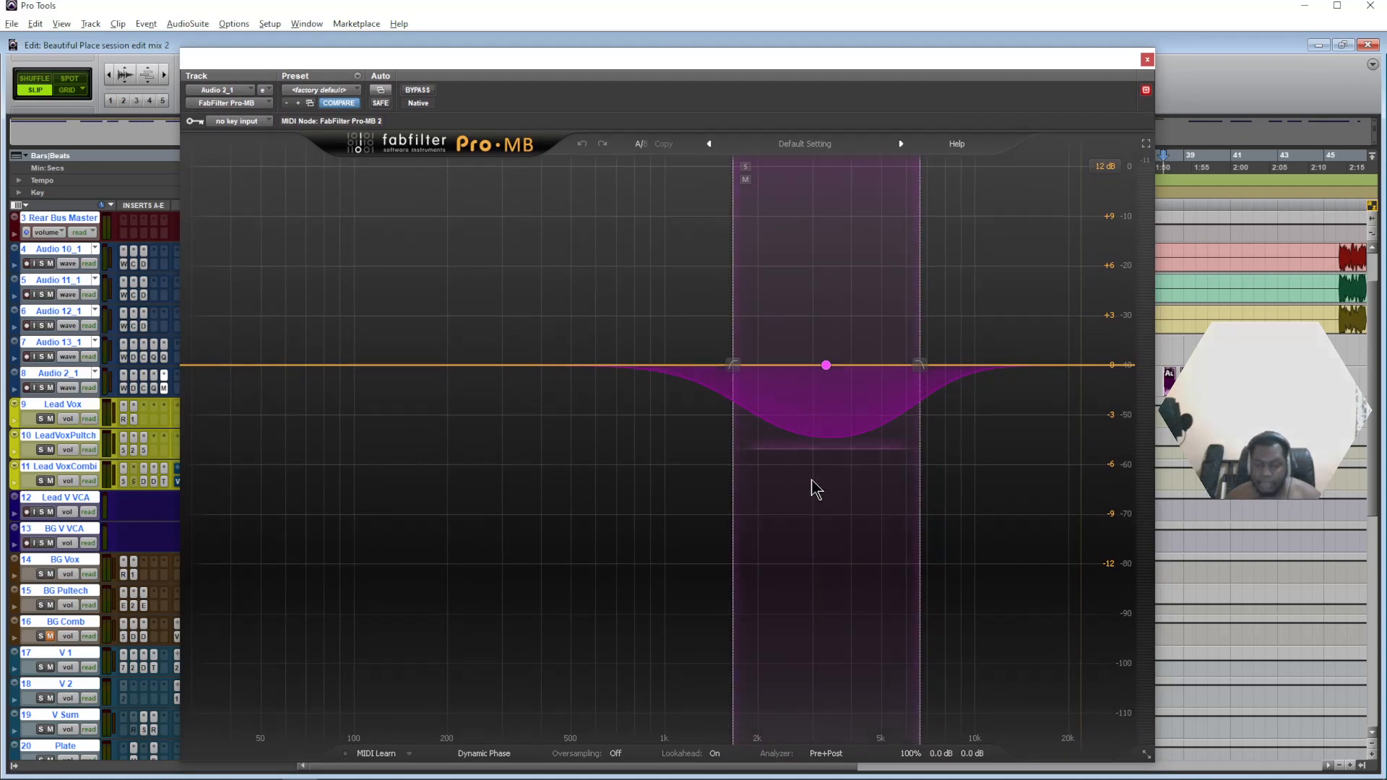
left_click(1145, 754)
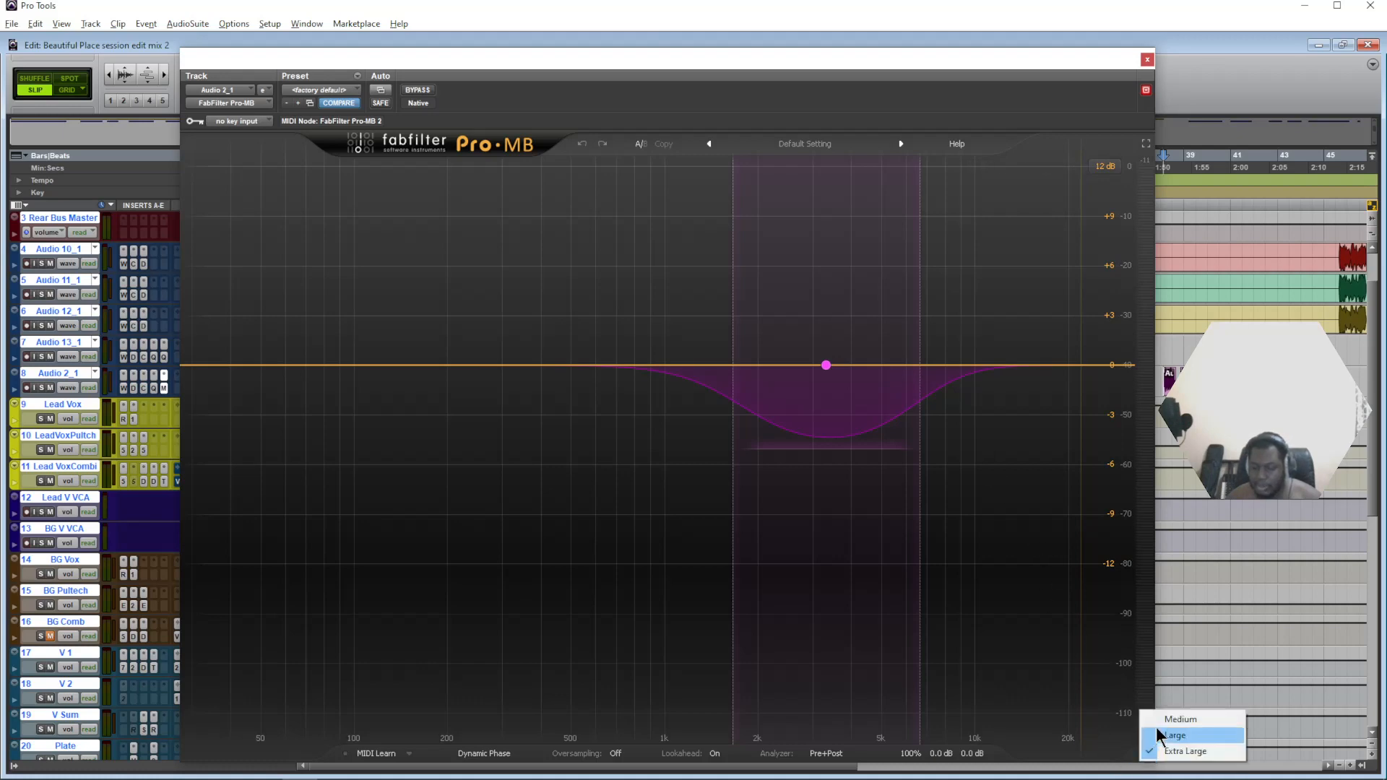
left_click(1159, 734)
left_click_drag(667, 58, 515, 58)
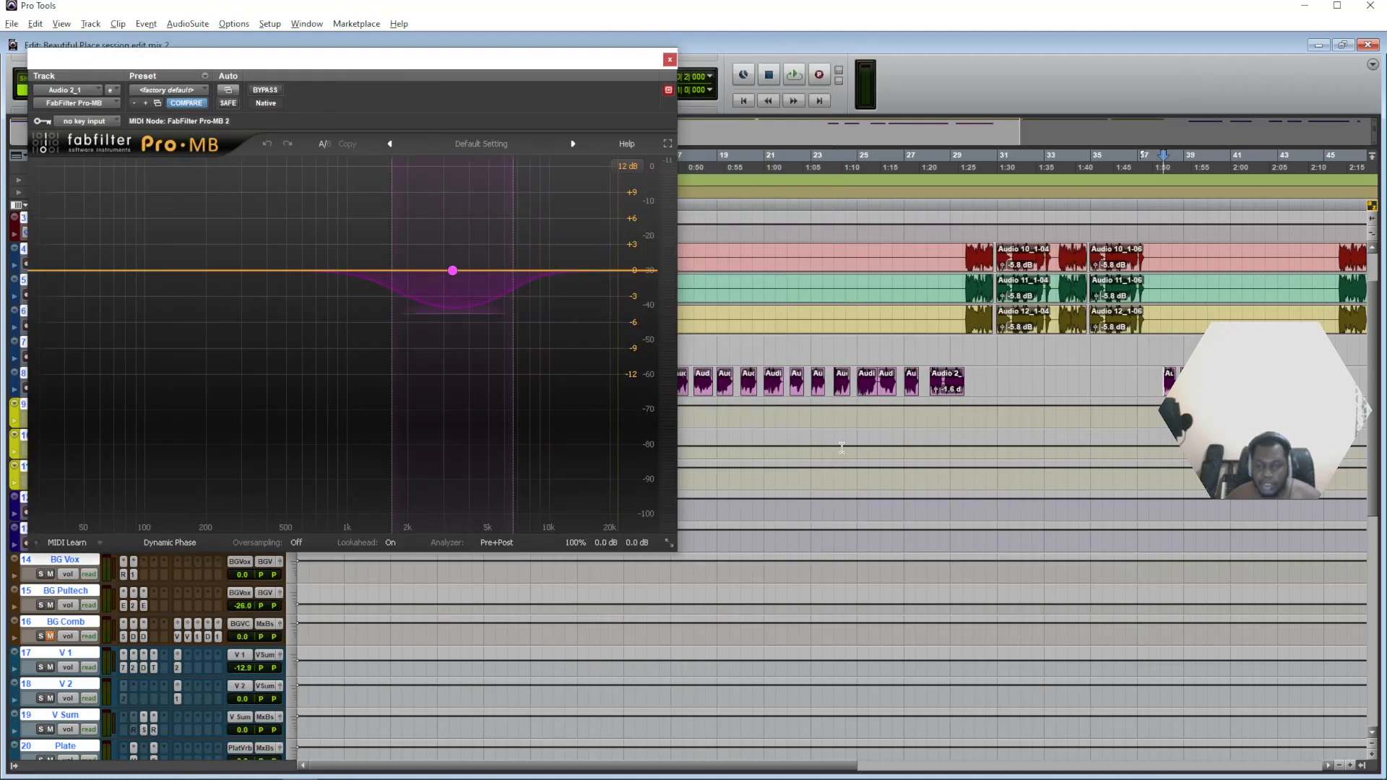
Play Audio 2_1 from about bar 20 and bypass Pro-MB during playback to compare the sound.
left_click(762, 377)
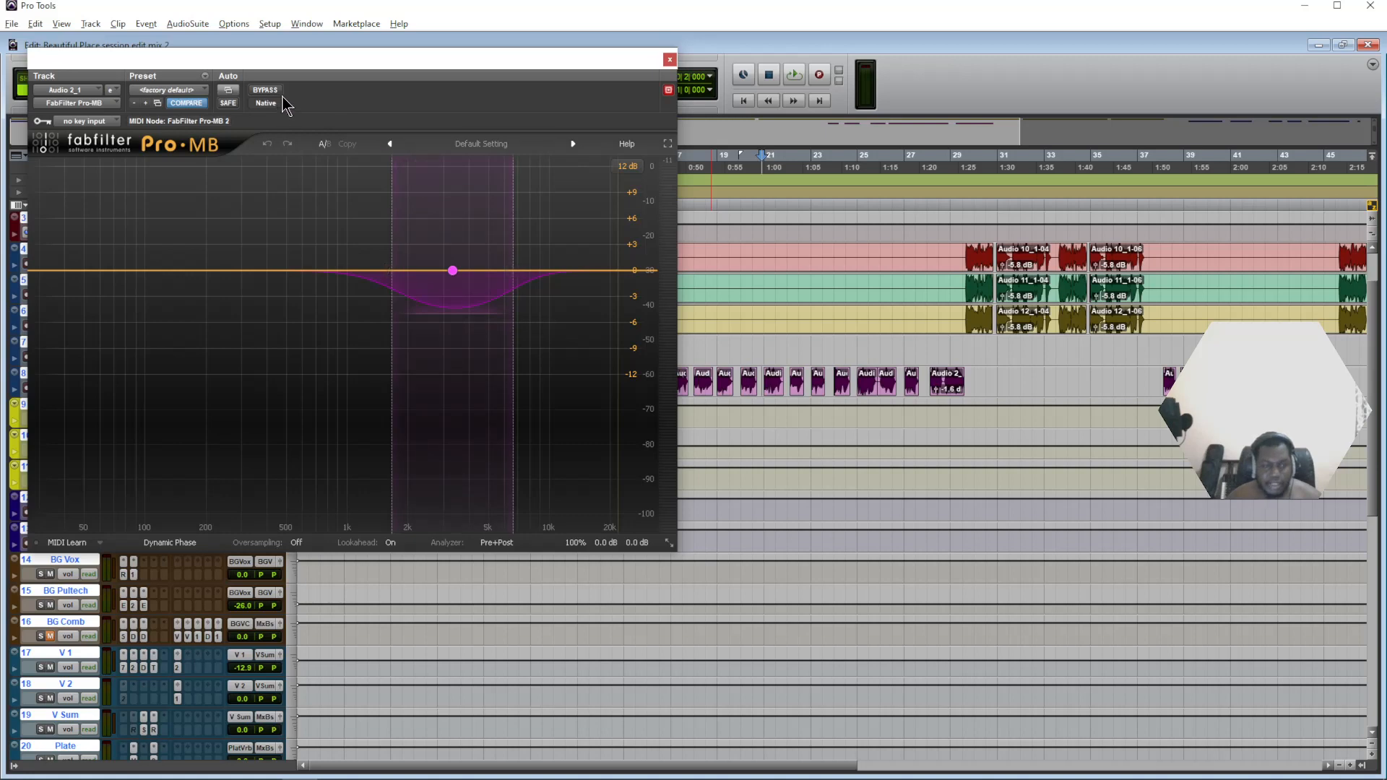
key("space")
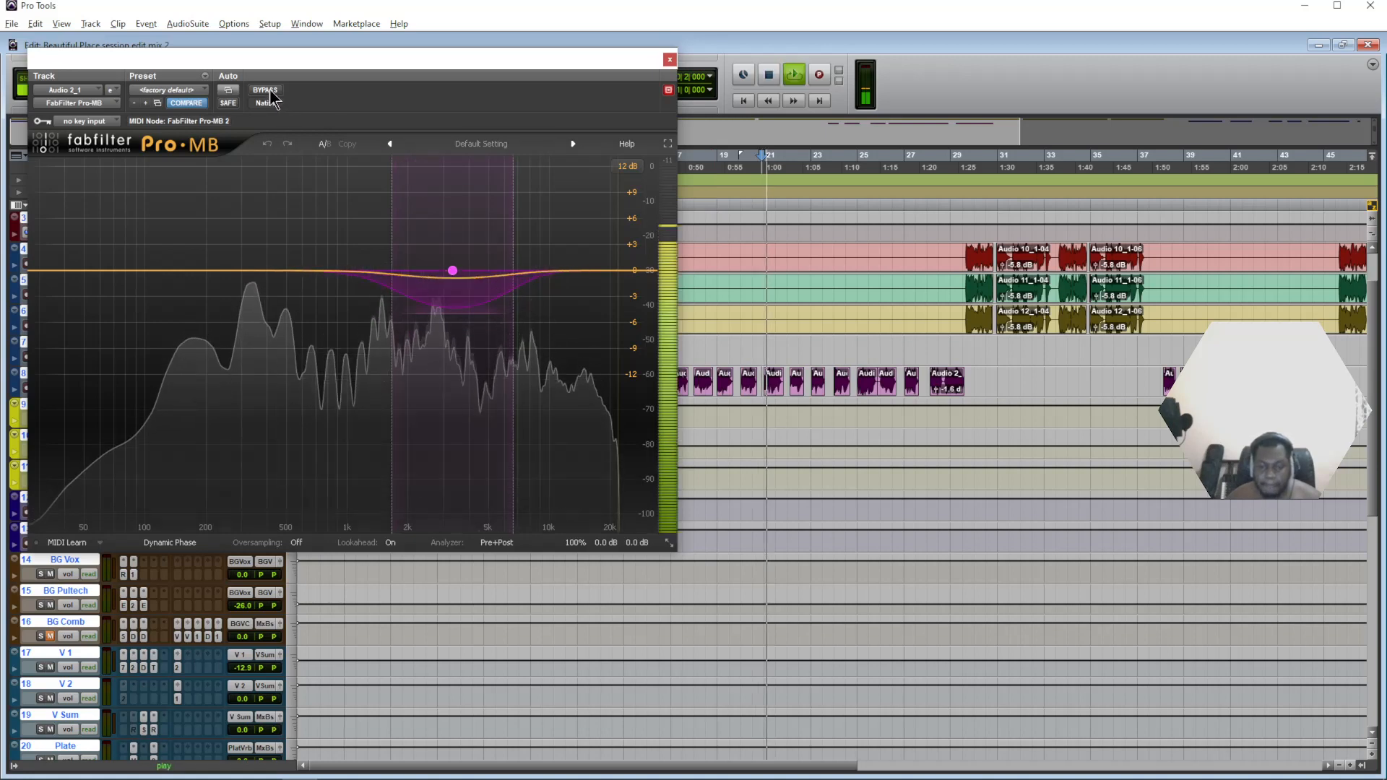
left_click(266, 90)
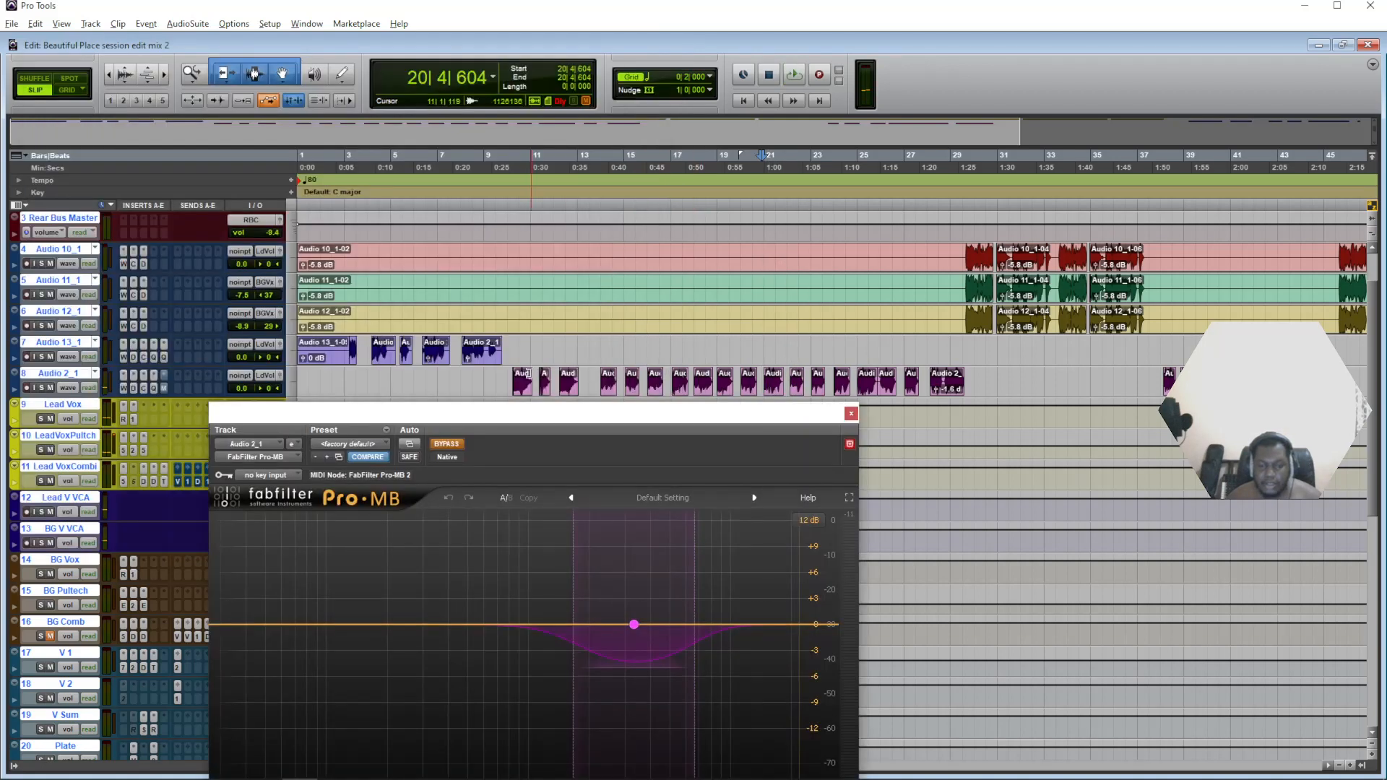
Play Audio 2_1 from bar 10 with Pro-MB bypassed, re-enable the plugin to compare, and stop playback.
left_click(510, 380)
left_click_drag(557, 419, 560, 406)
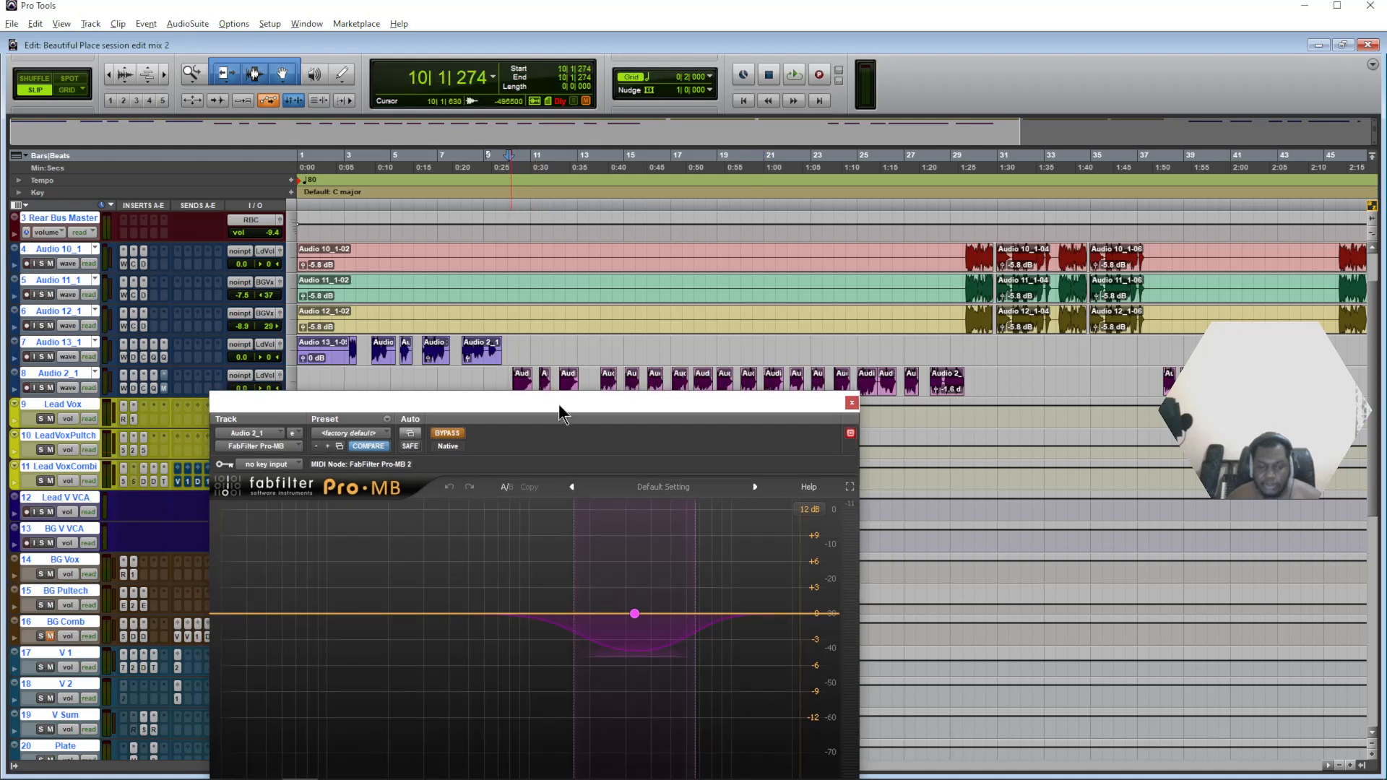
key("space")
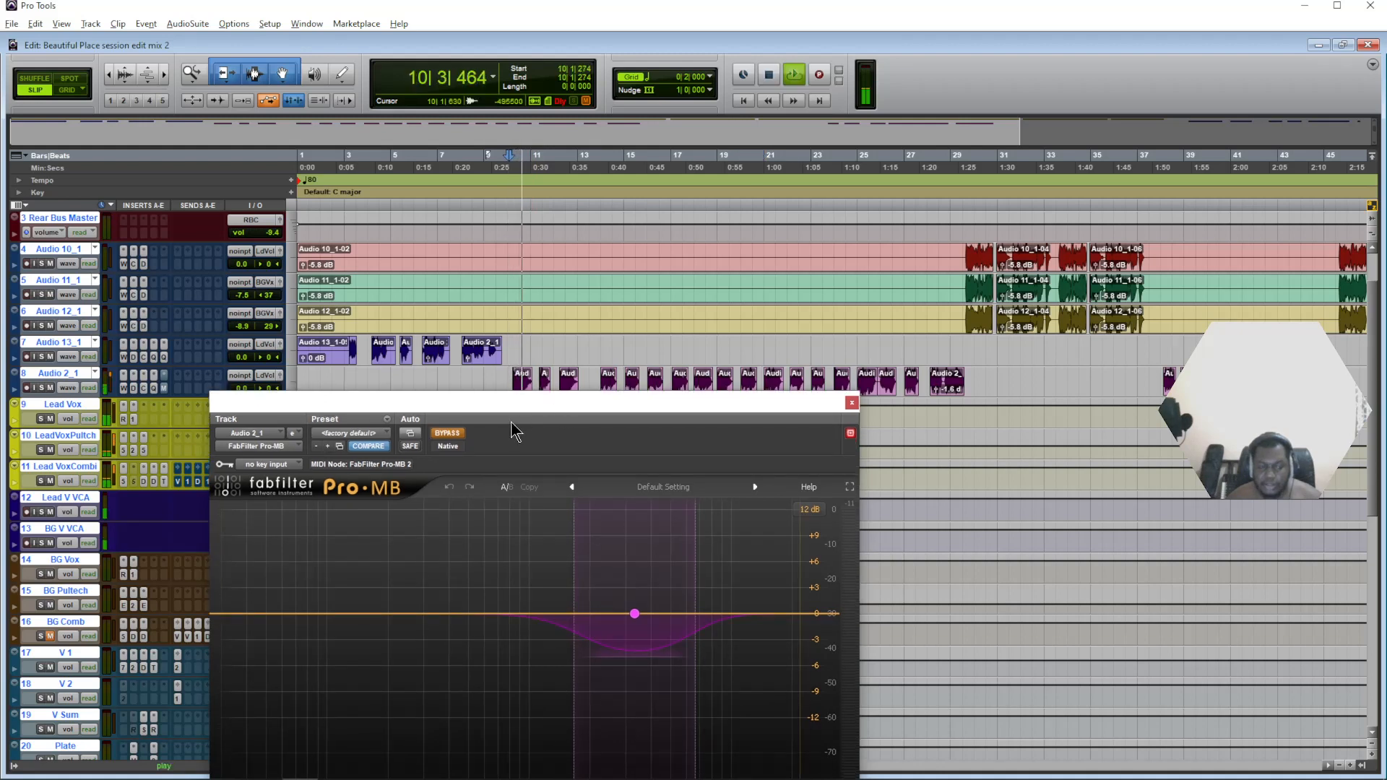
left_click(448, 433)
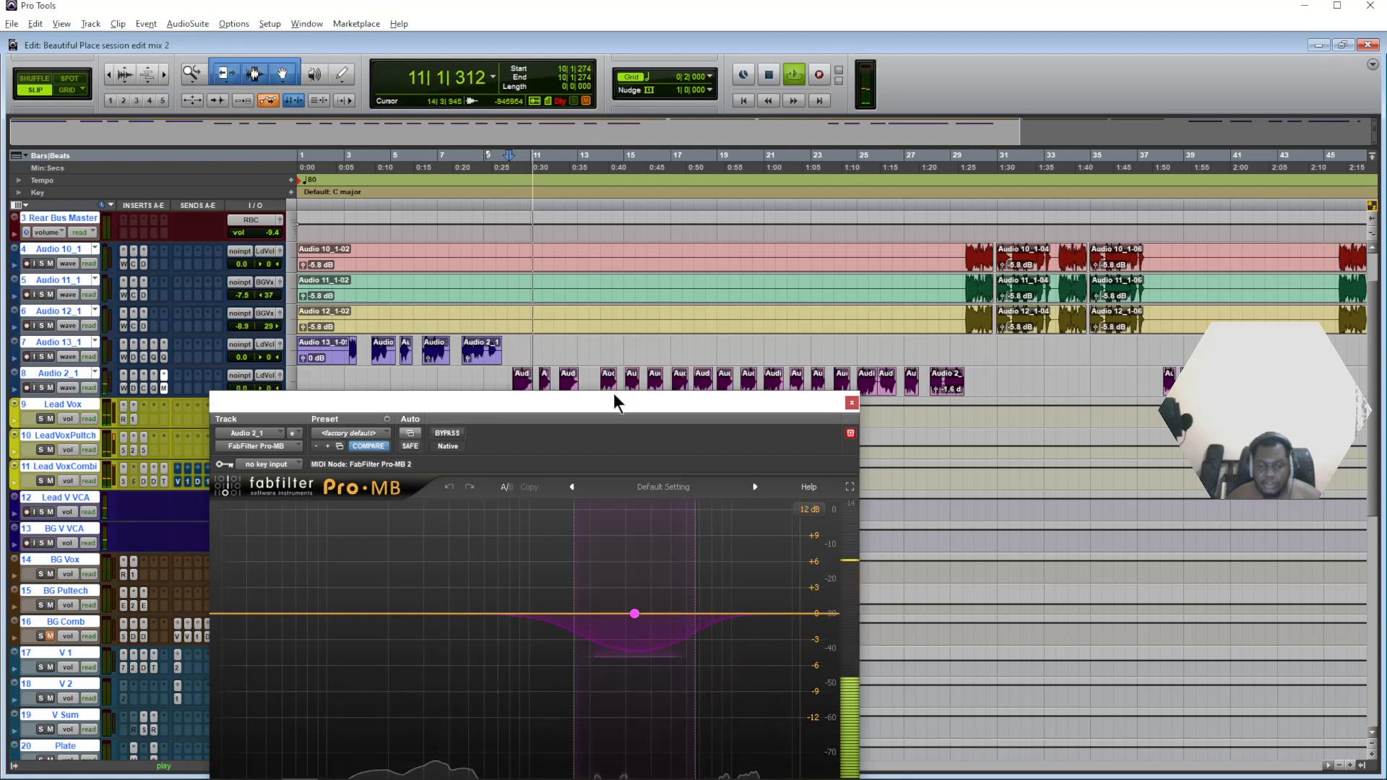
key("space")
left_click_drag(623, 393, 745, 125)
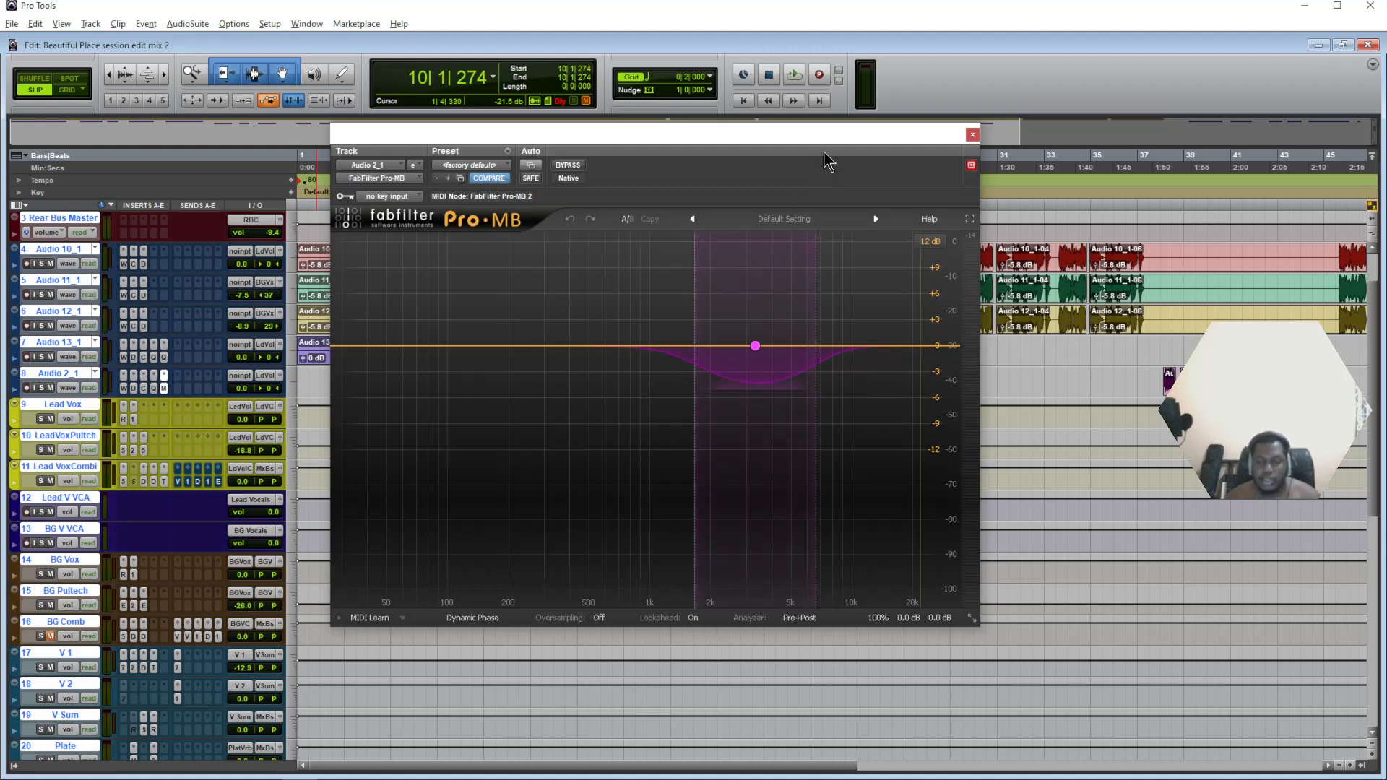
Move the Pro-MB window below the Audio 2_1 clips and play the track from about bar 10.
left_click_drag(828, 144, 832, 208)
left_click_drag(811, 352, 814, 417)
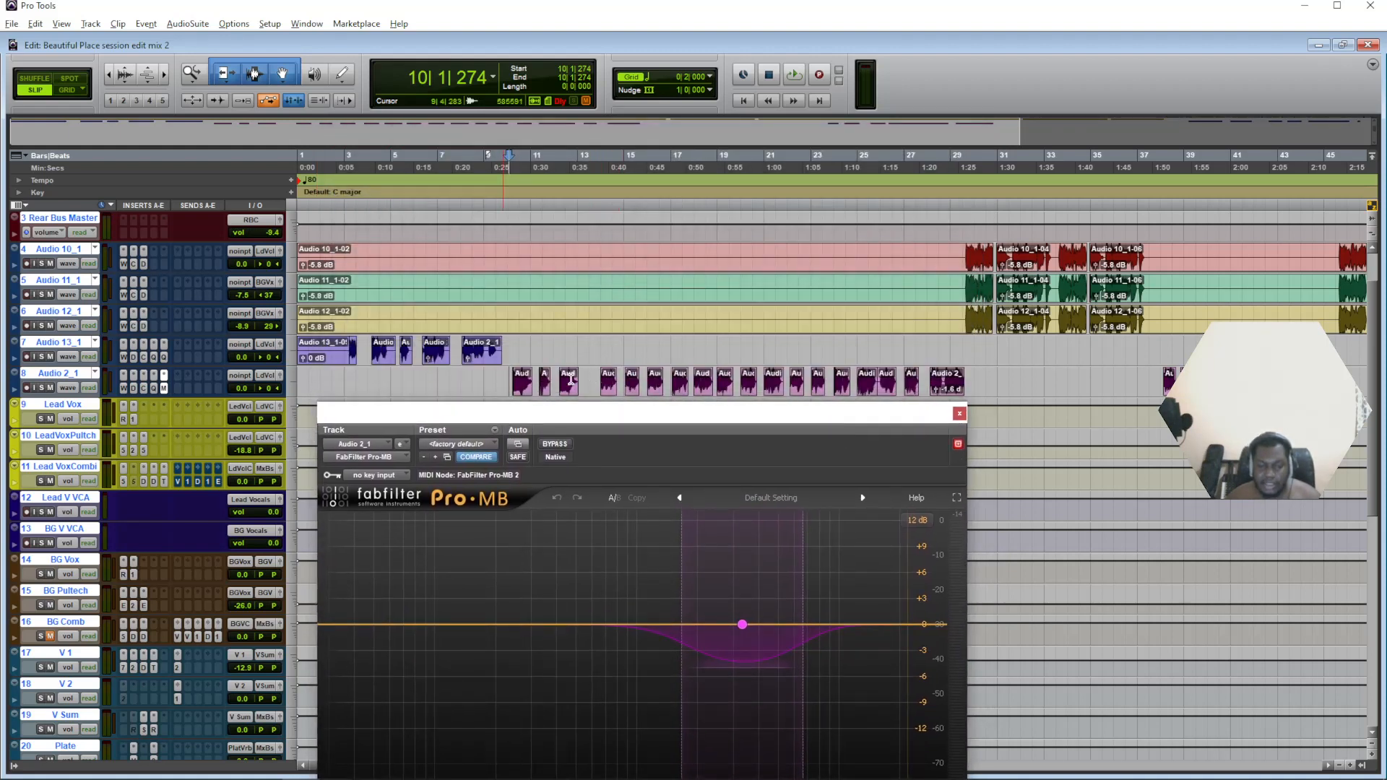
left_click_drag(504, 380, 706, 380)
left_click(509, 373)
key("space")
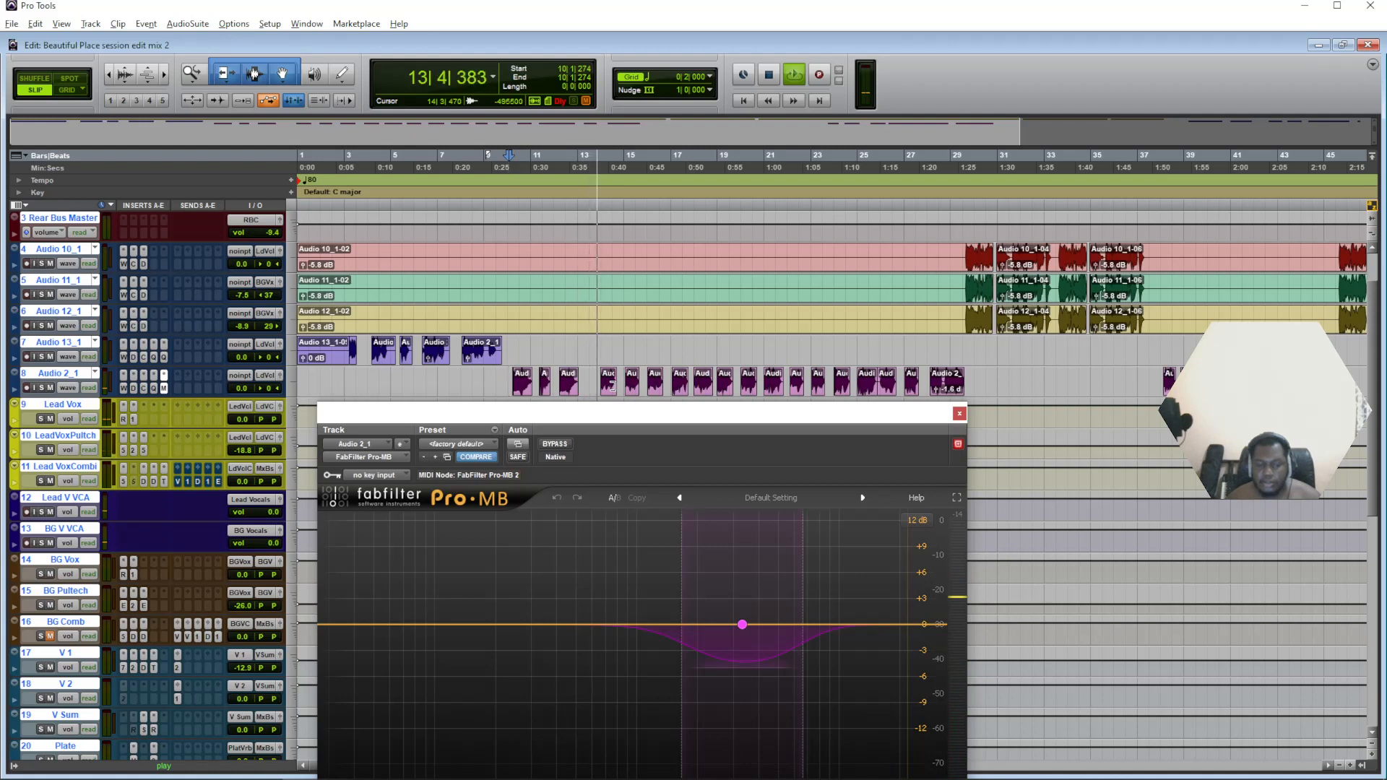
Bypass and re-enable Pro-MB during playback to compare the sound, then stop and close the plugin.
left_click(555, 445)
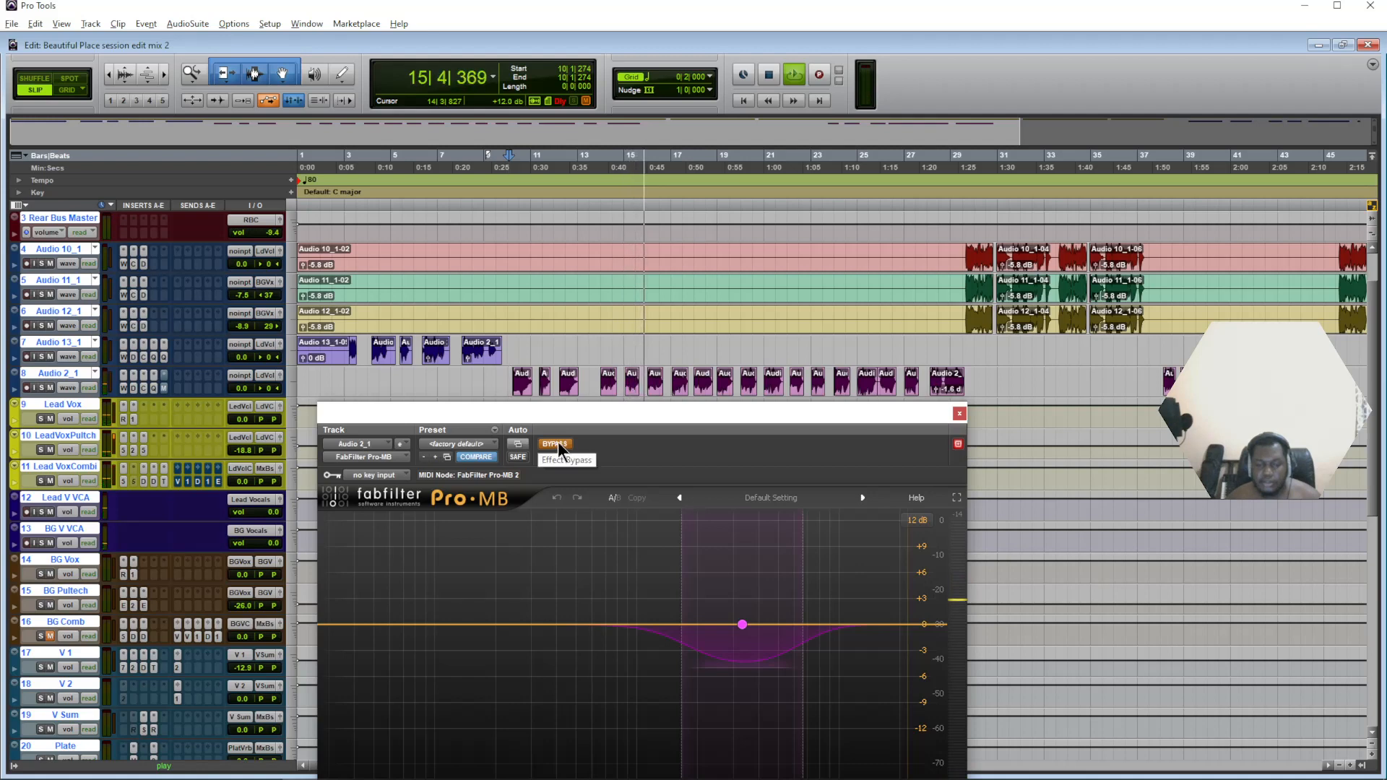
left_click(558, 445)
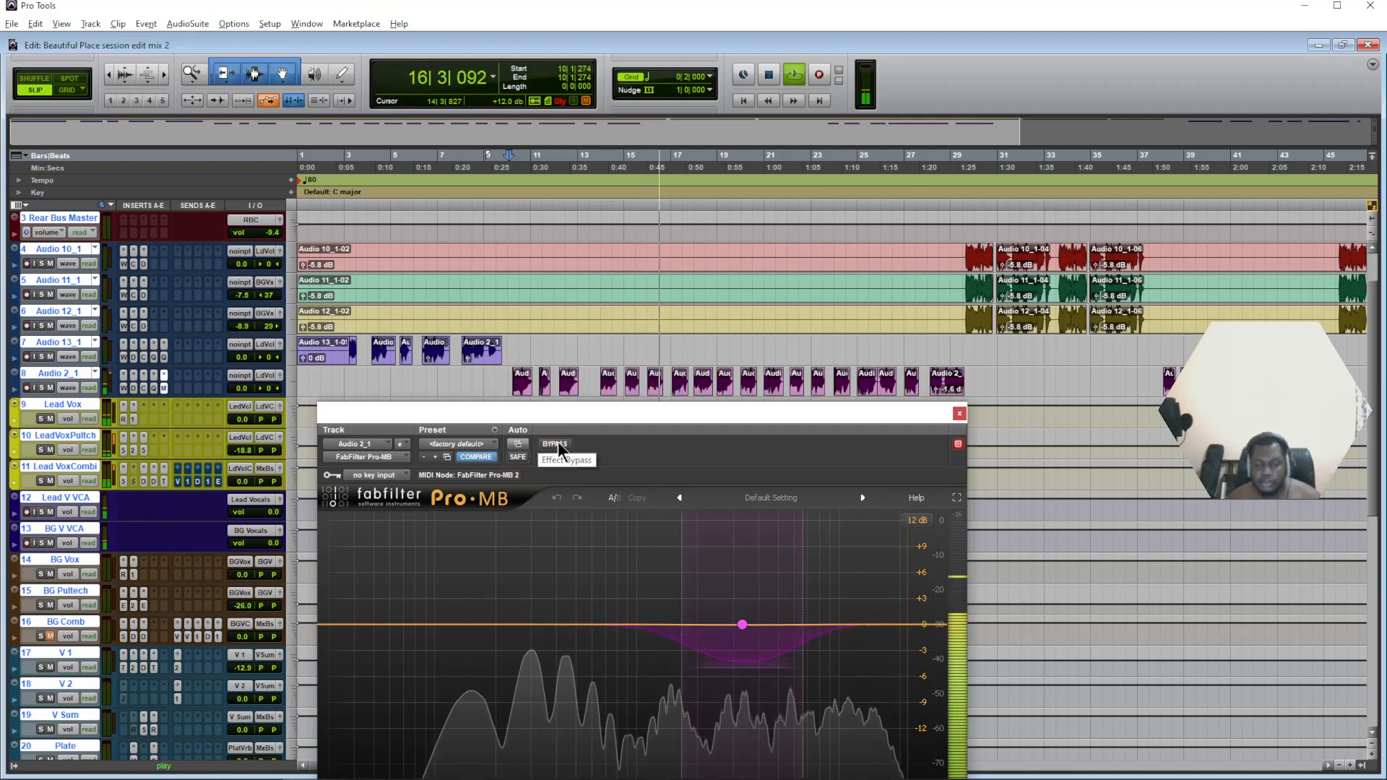
key("space")
left_click(960, 413)
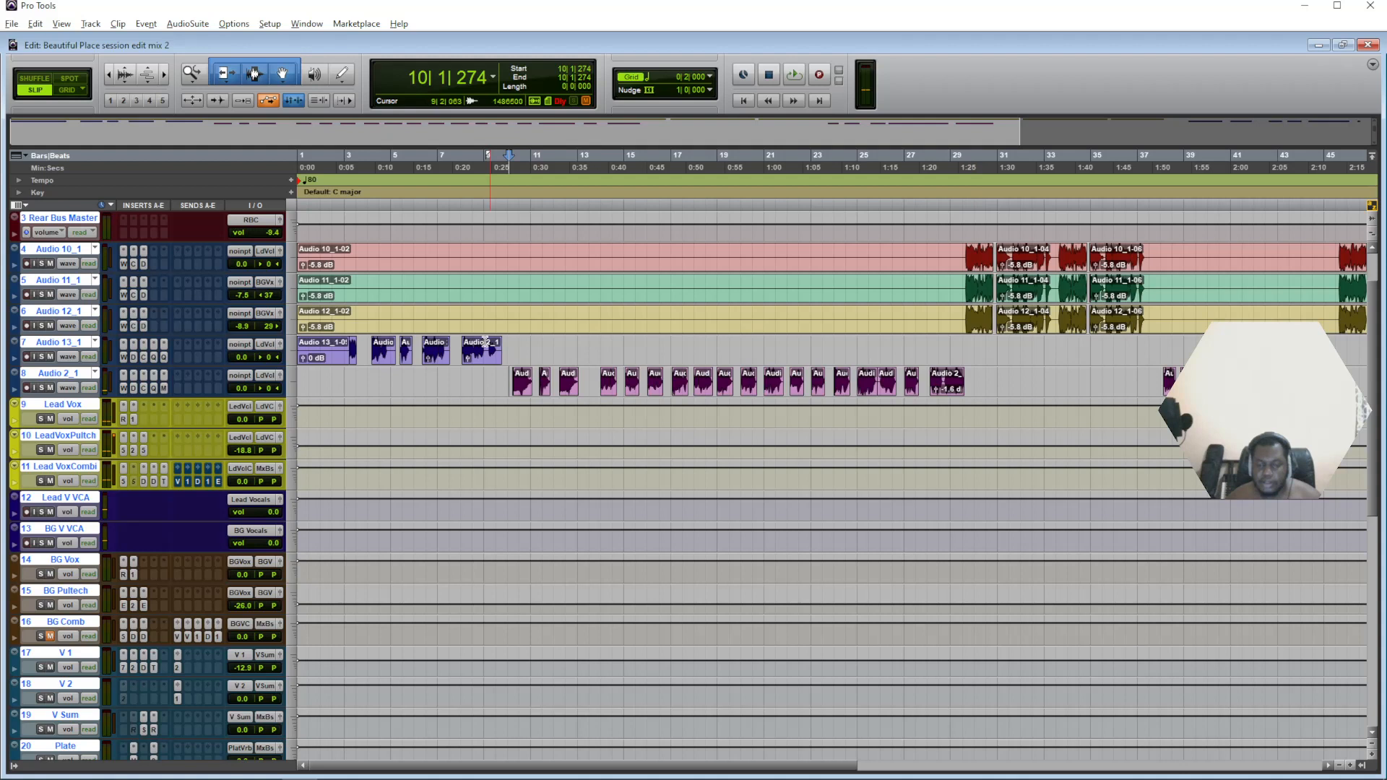
Unmute BG Comb and play the background vocals from about bar 29.
double_click(513, 380)
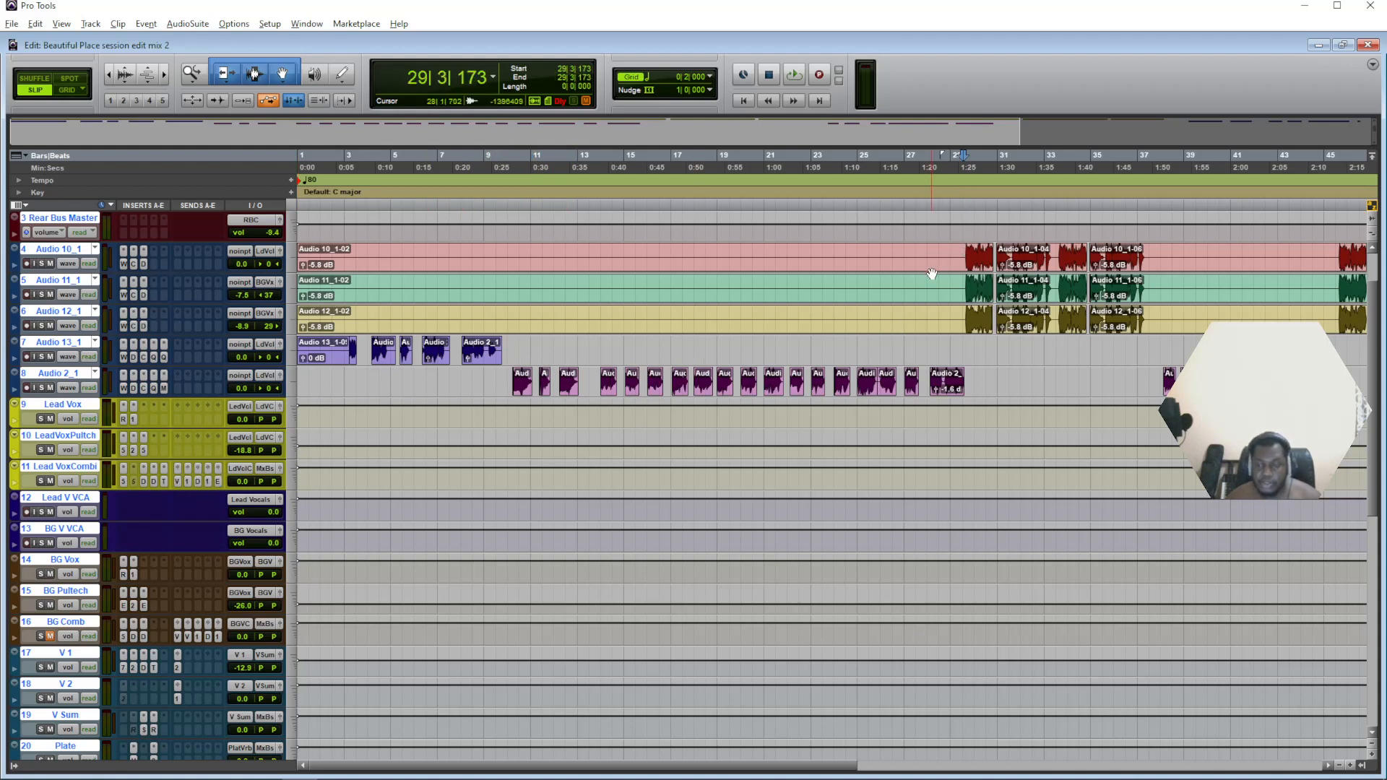
key("space")
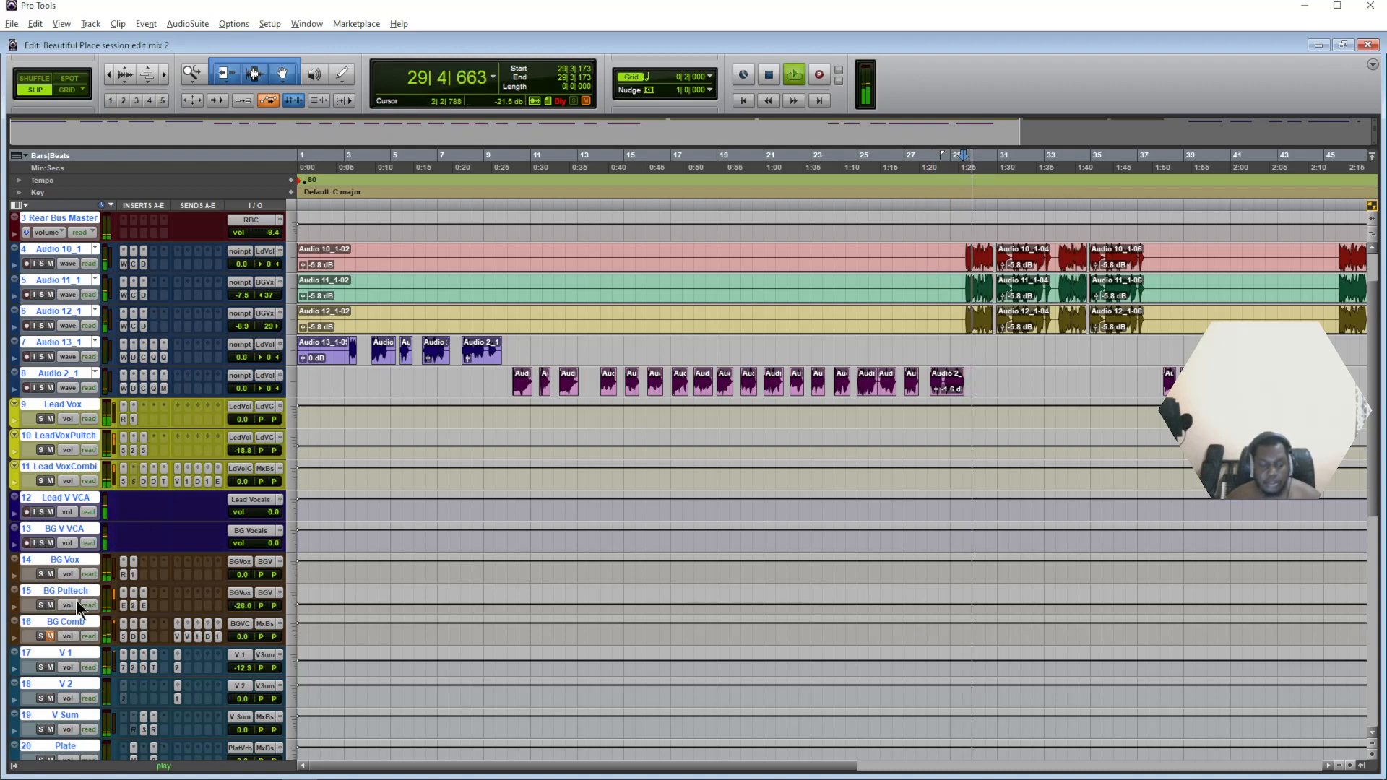
key("space")
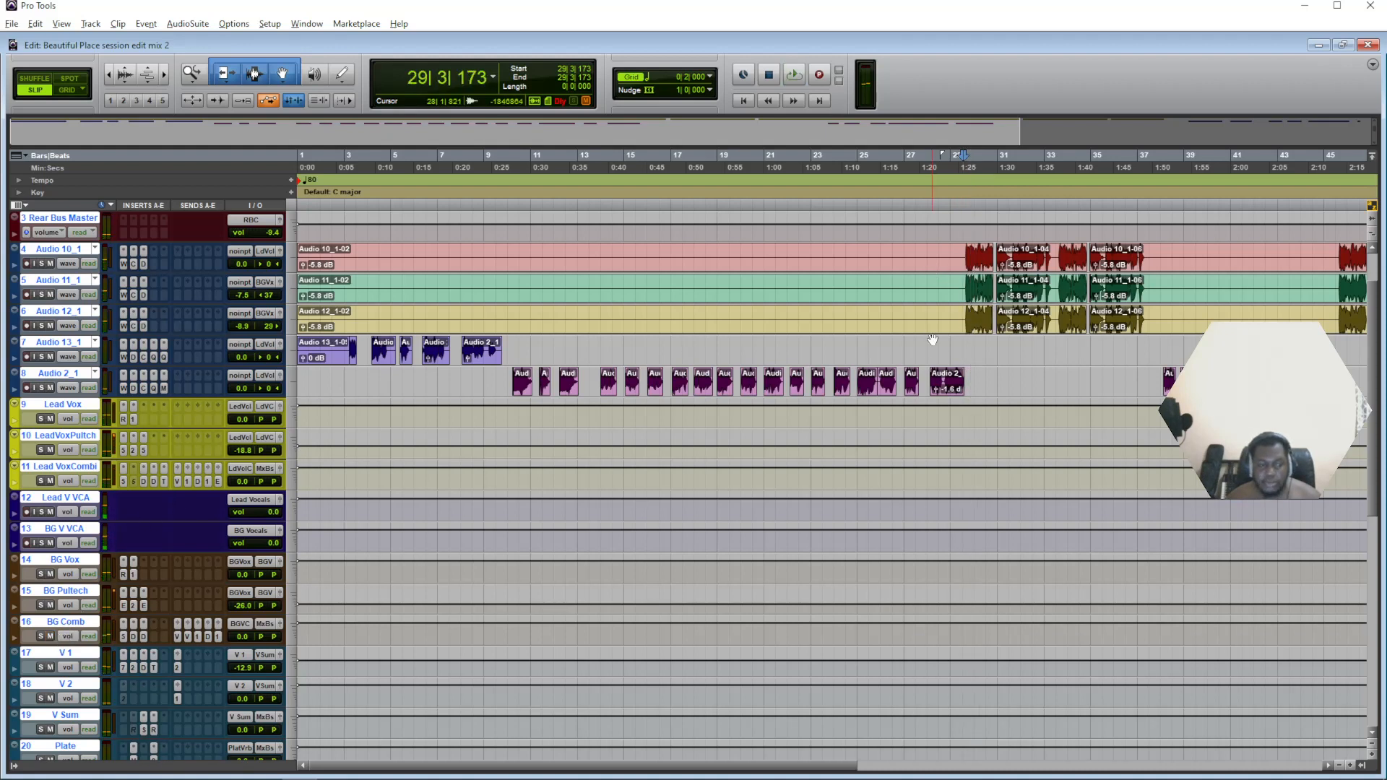
key("space")
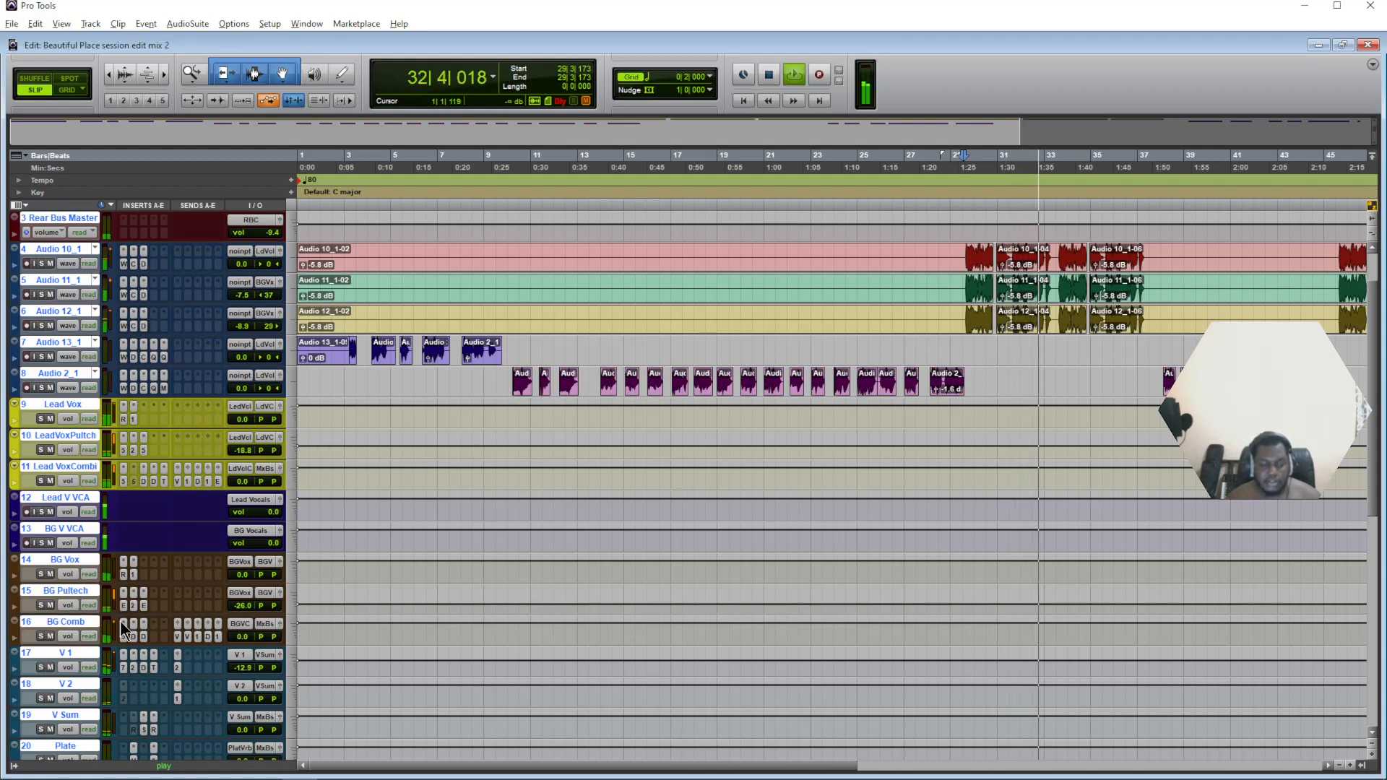
key("space")
Select the effect tracks from V 1 through Vox Crush and mute them all together.
left_click(66, 651)
scroll(67, 652, "down", 3)
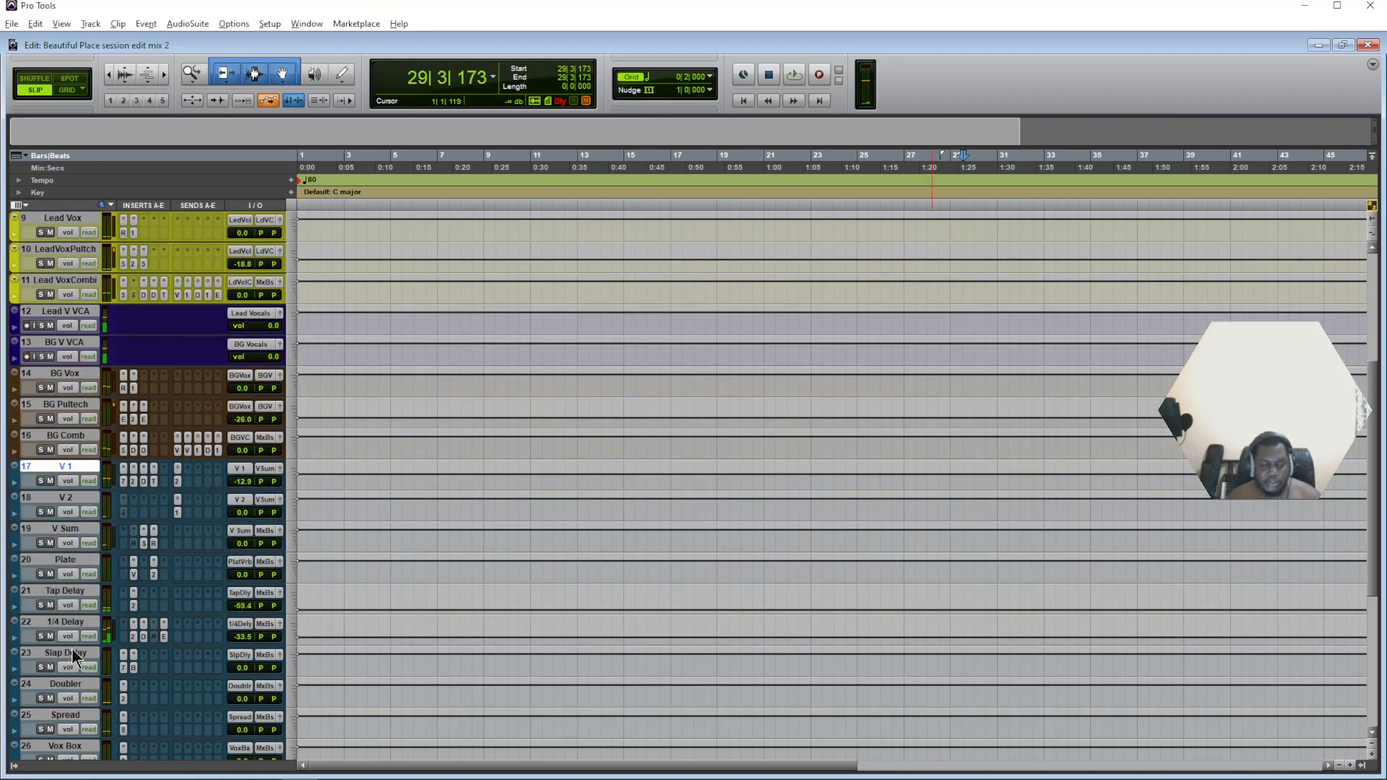
scroll(72, 656, "down", 3)
left_click(76, 624, "shift")
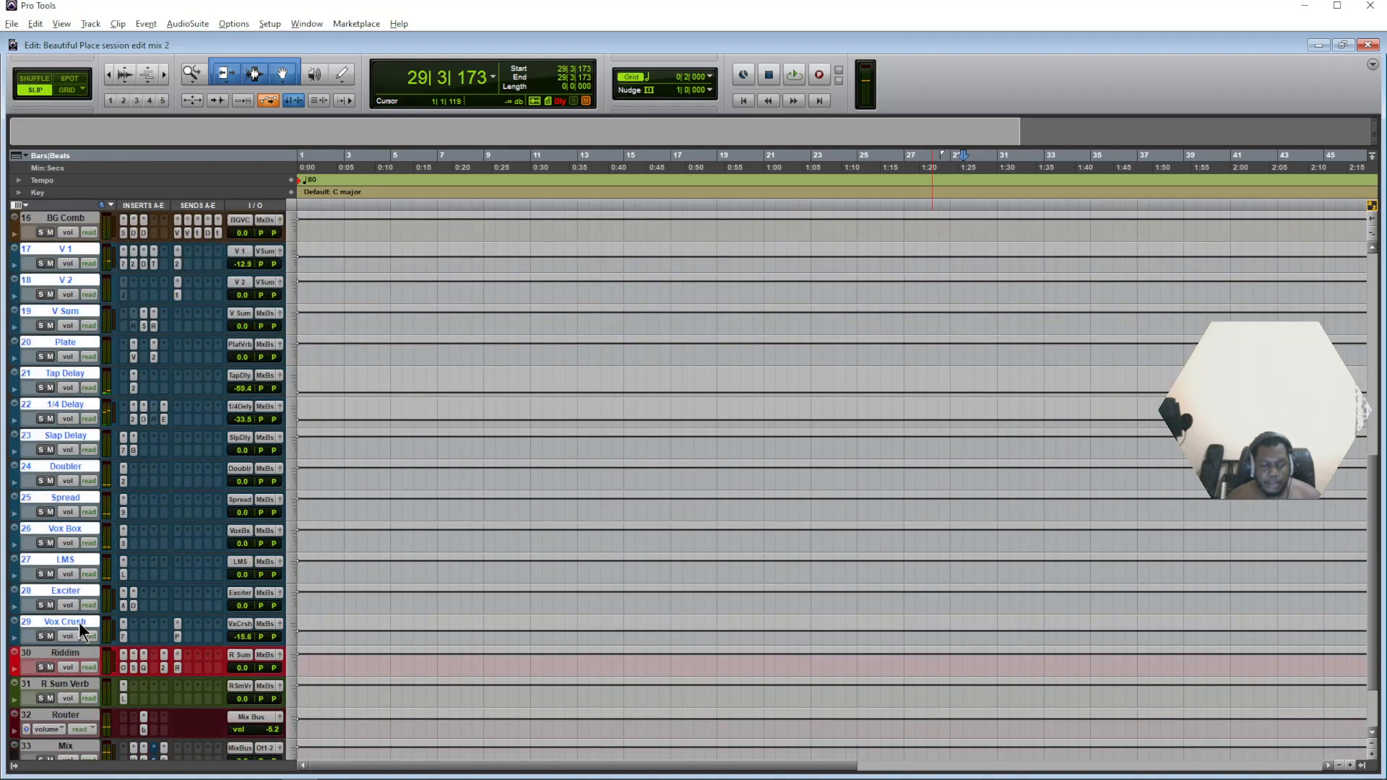
scroll(200, 411, "up", 1)
scroll(145, 422, "up", 2)
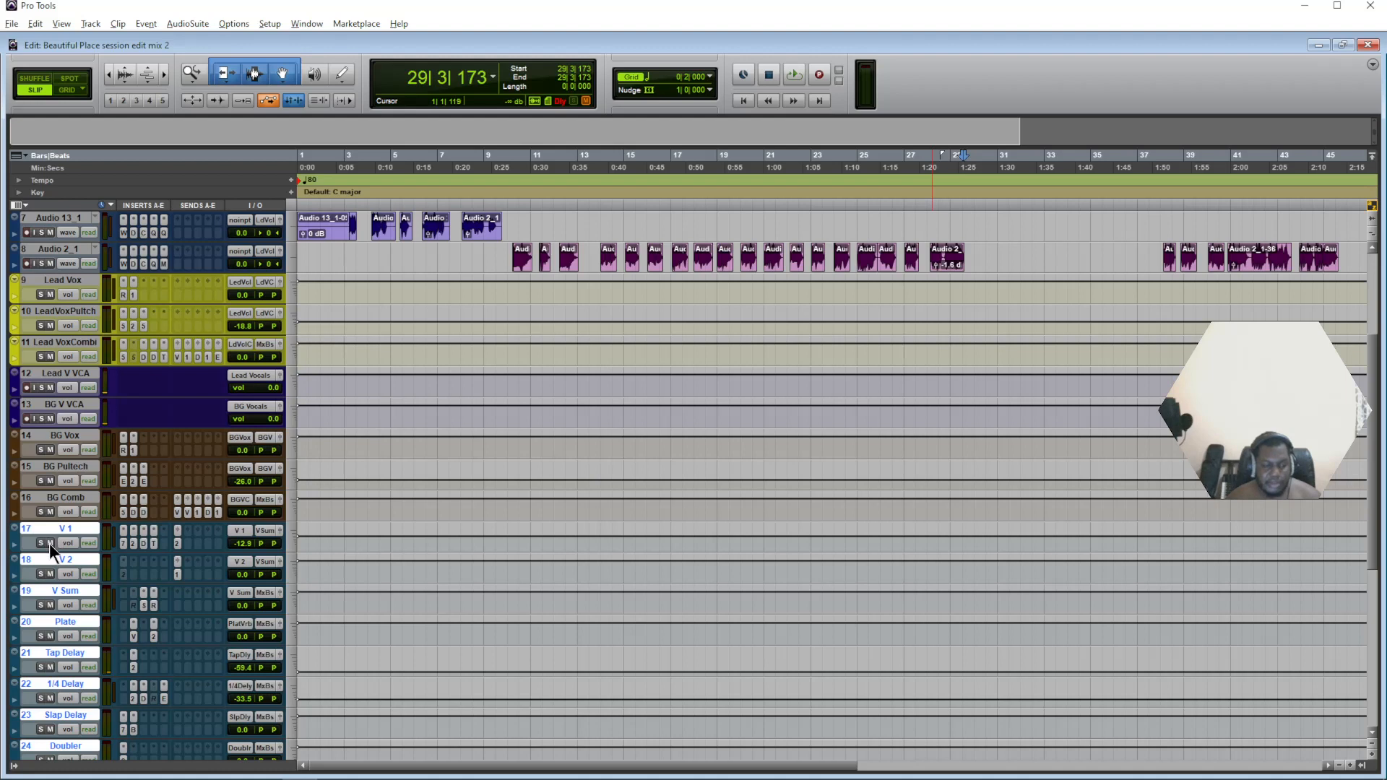
left_click(49, 543)
scroll(359, 471, "up", 1)
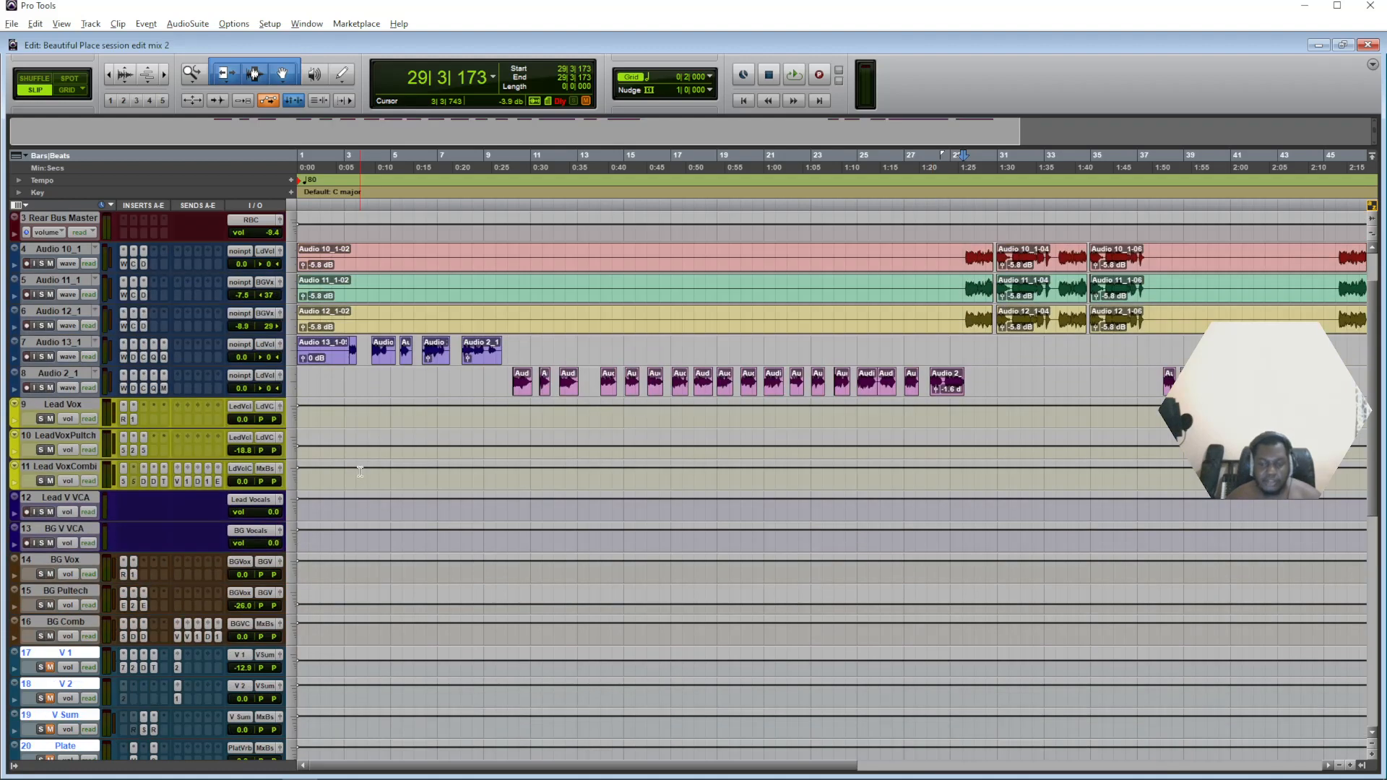
Play the vocals from bar 29 with the effect tracks muted, unmute them to compare, and play again from about bar 23.
key("space")
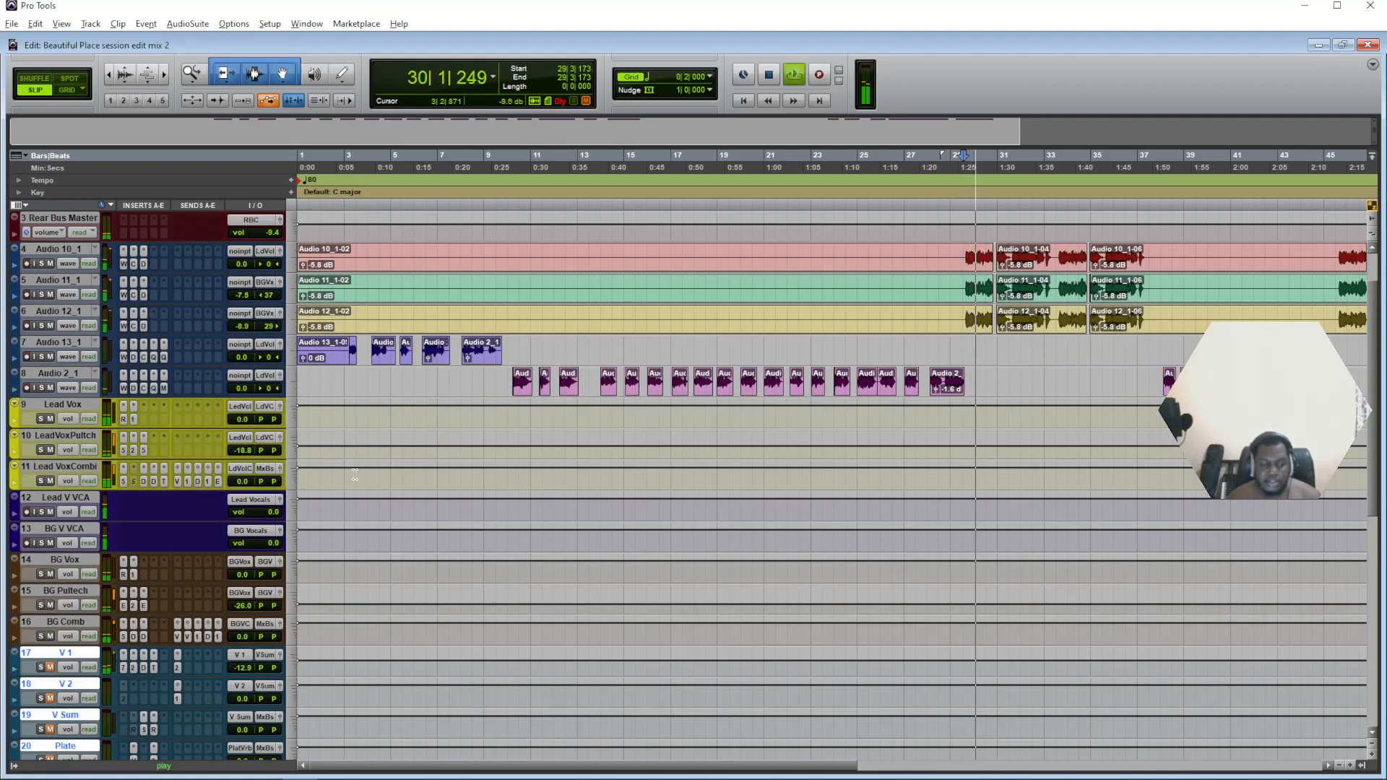
left_click(50, 667)
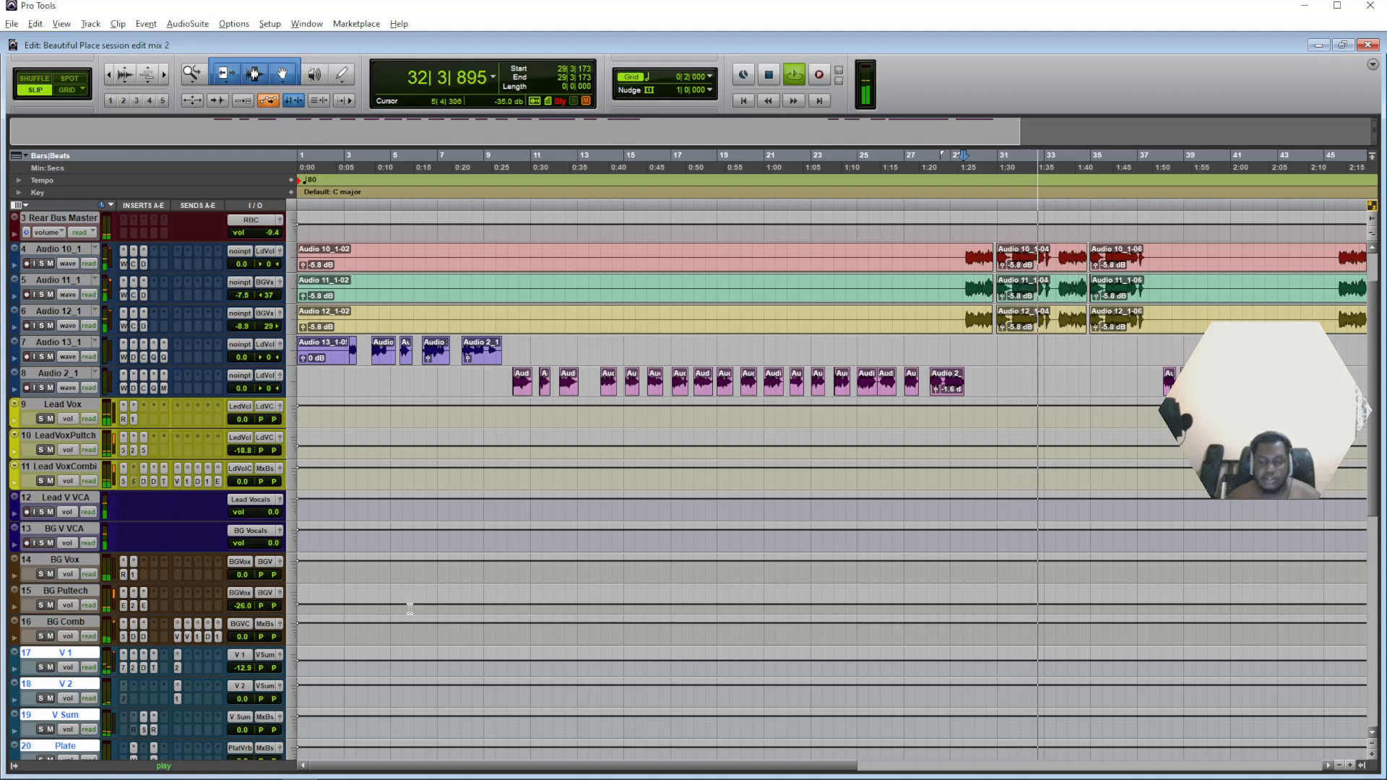
key("space")
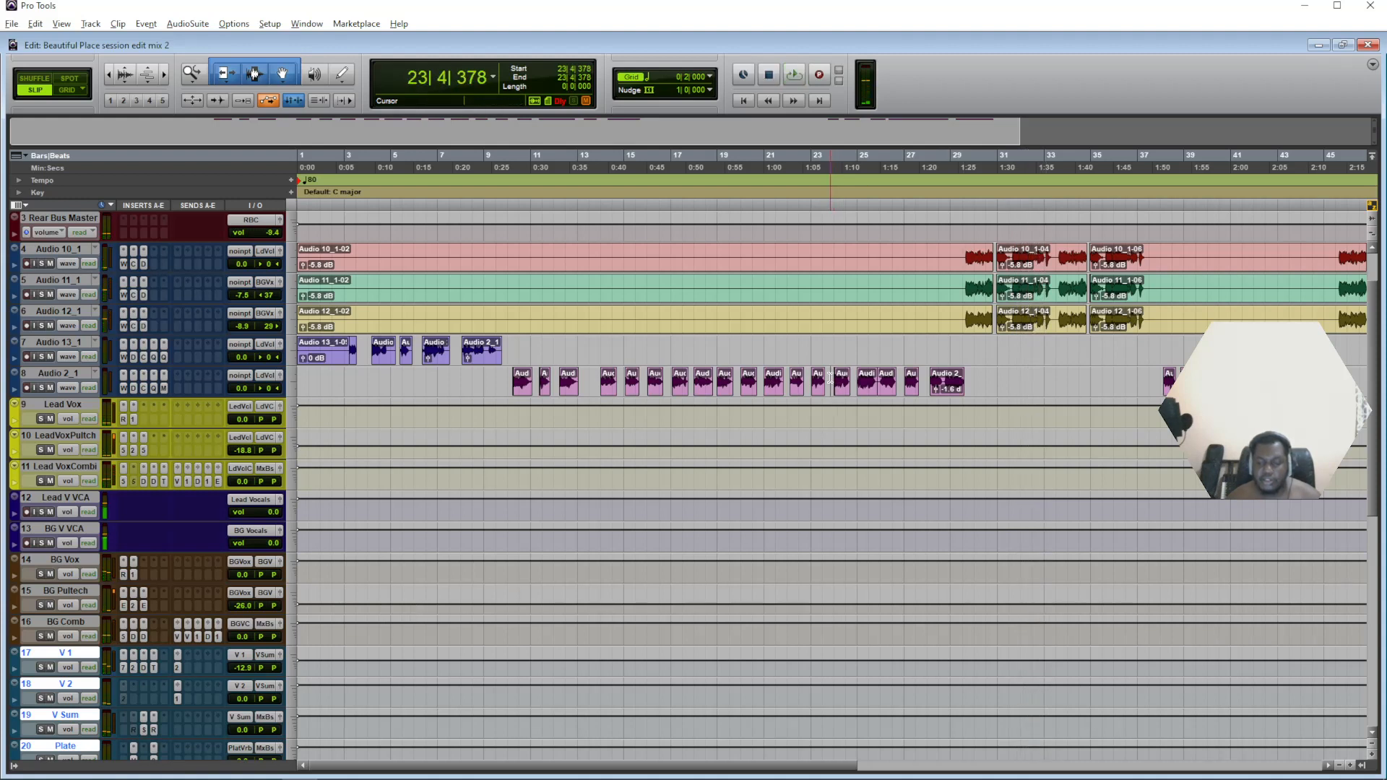
key("space")
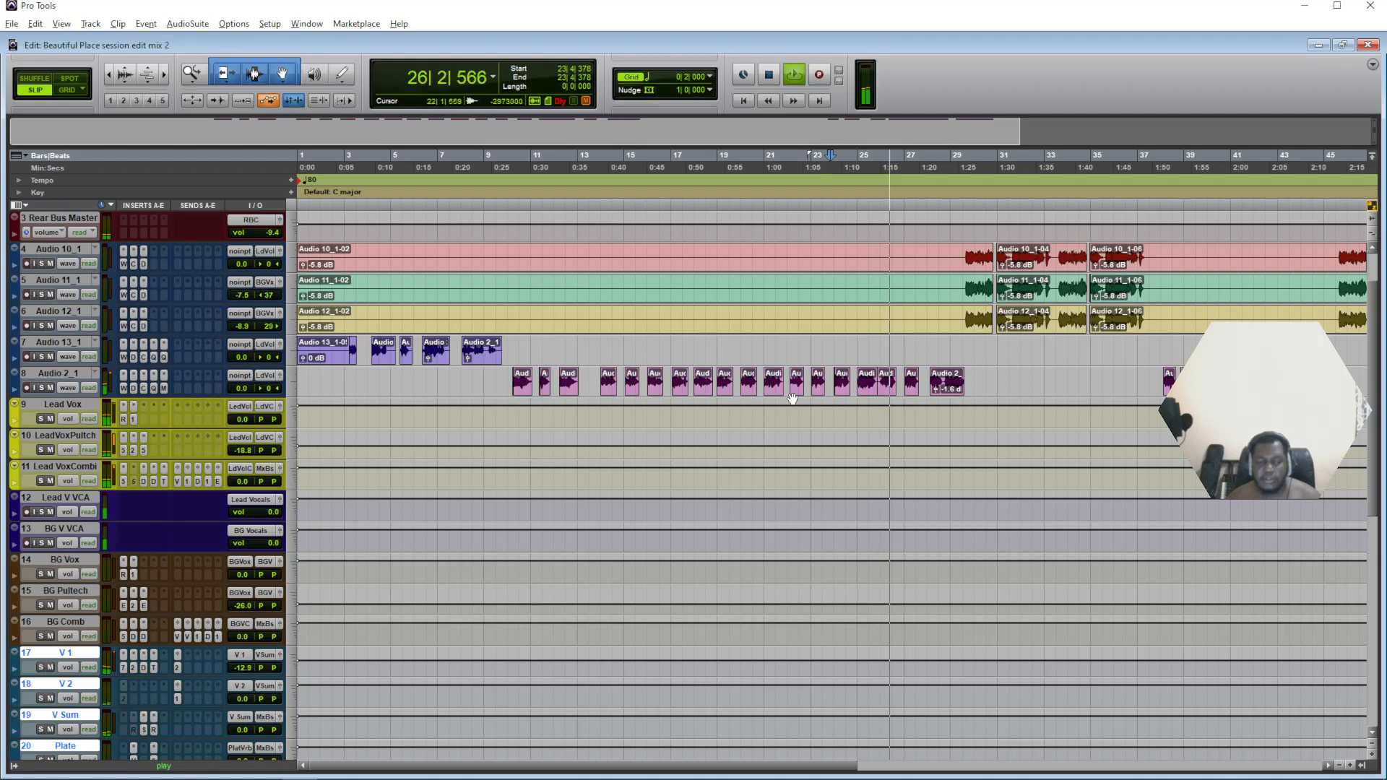
key("space")
Play the session with the effect tracks active from about bar 29, and again from about bar 23.
scroll(32, 249, "up", 2)
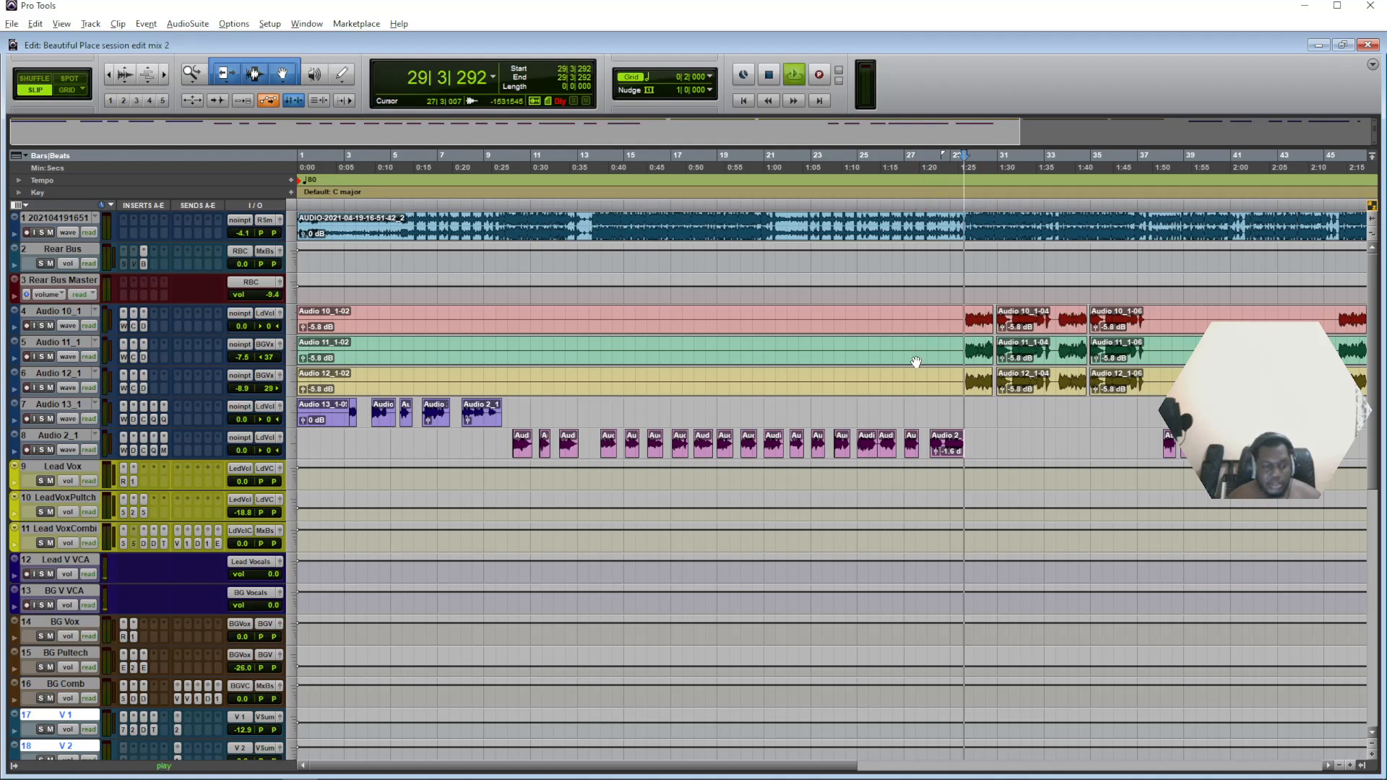
key("space")
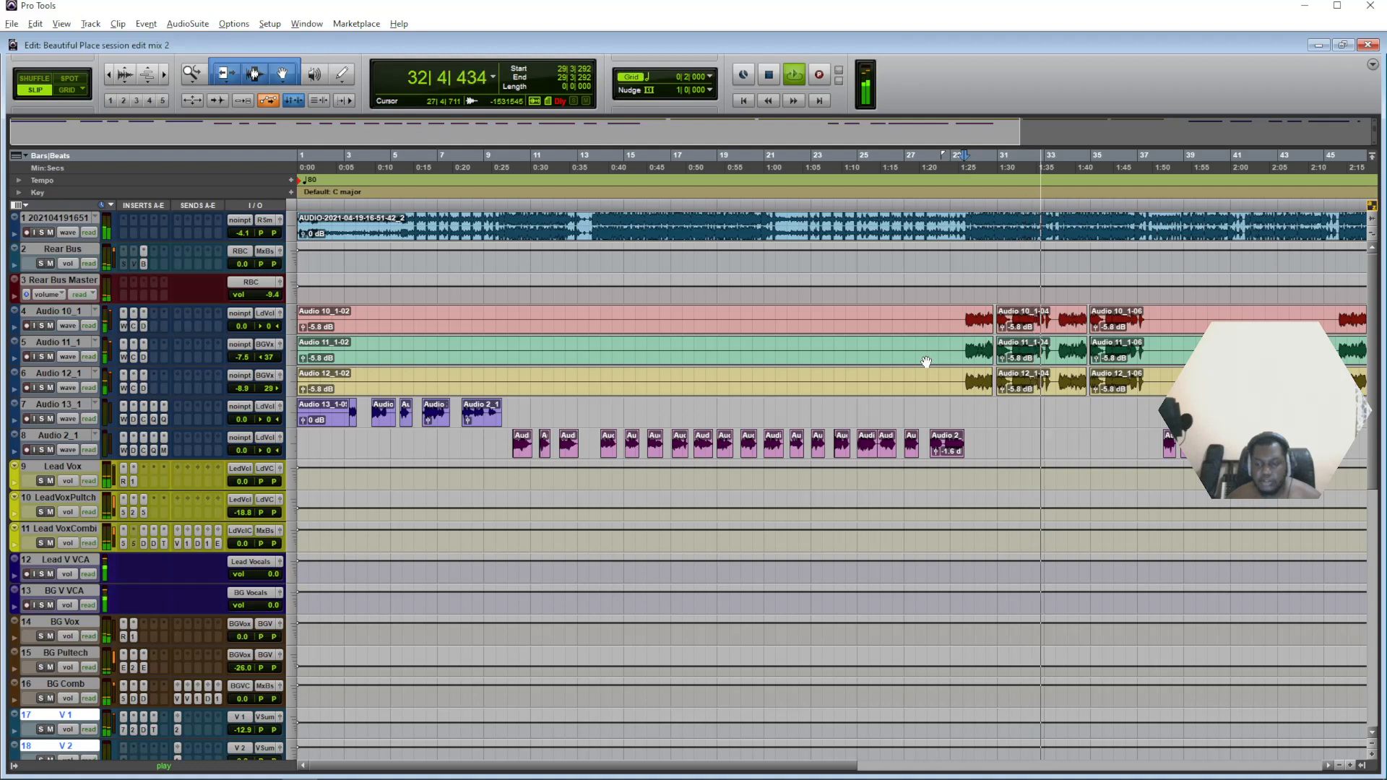
key("space")
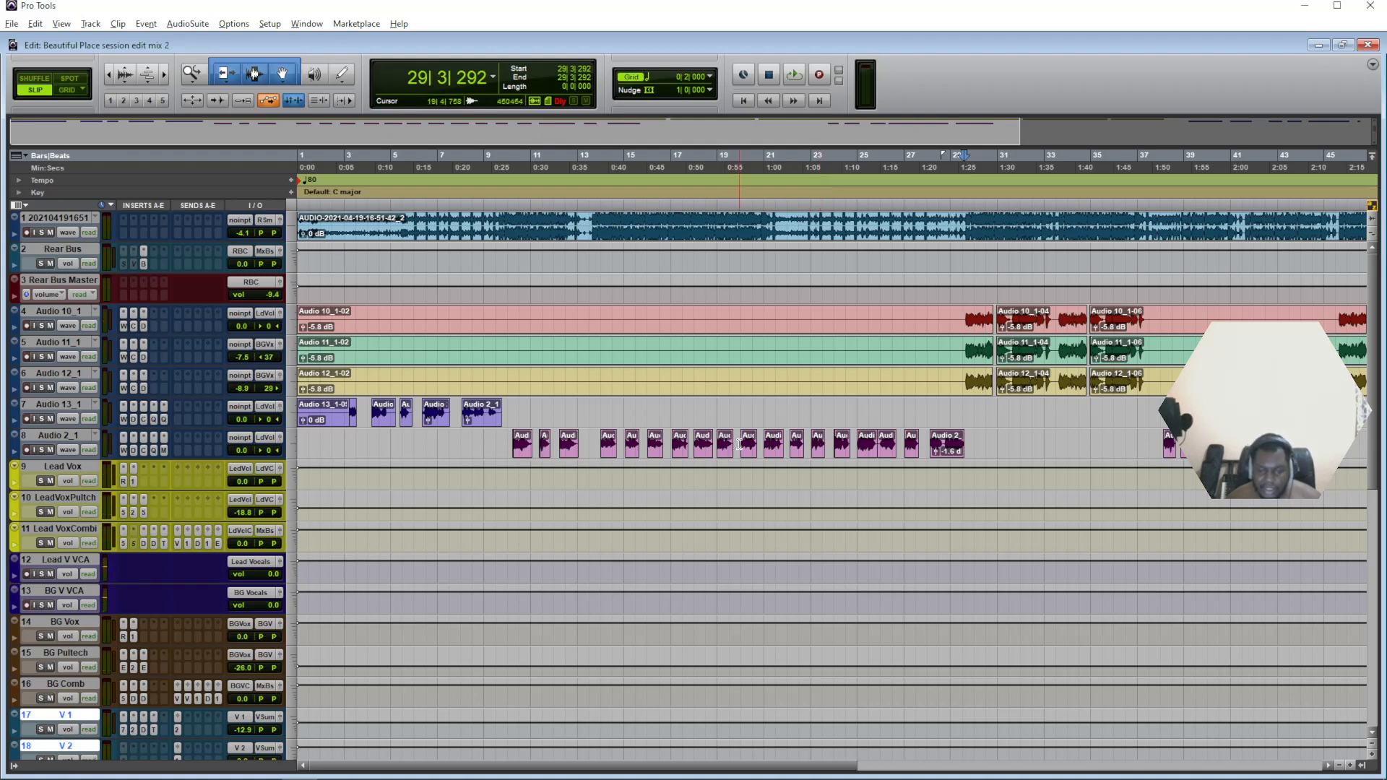
left_click(830, 437)
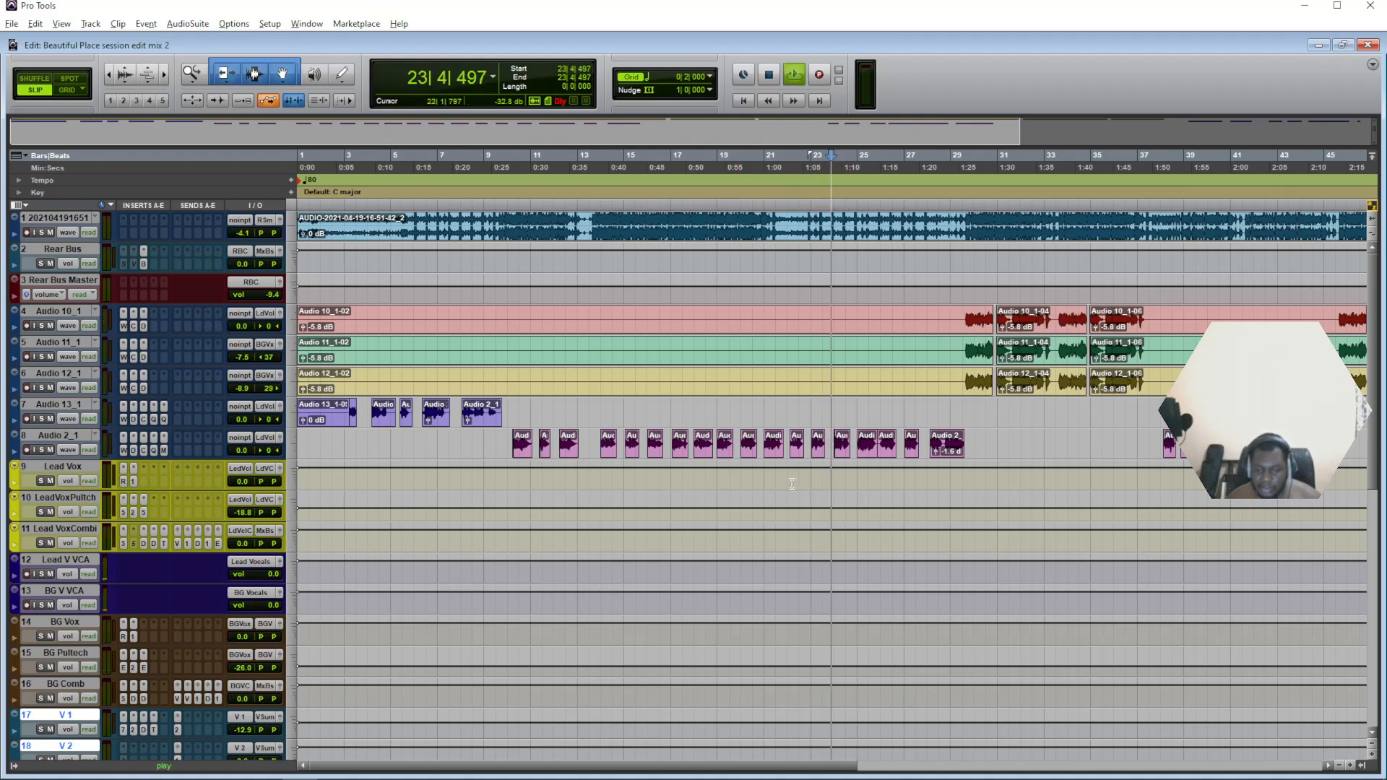
key("space")
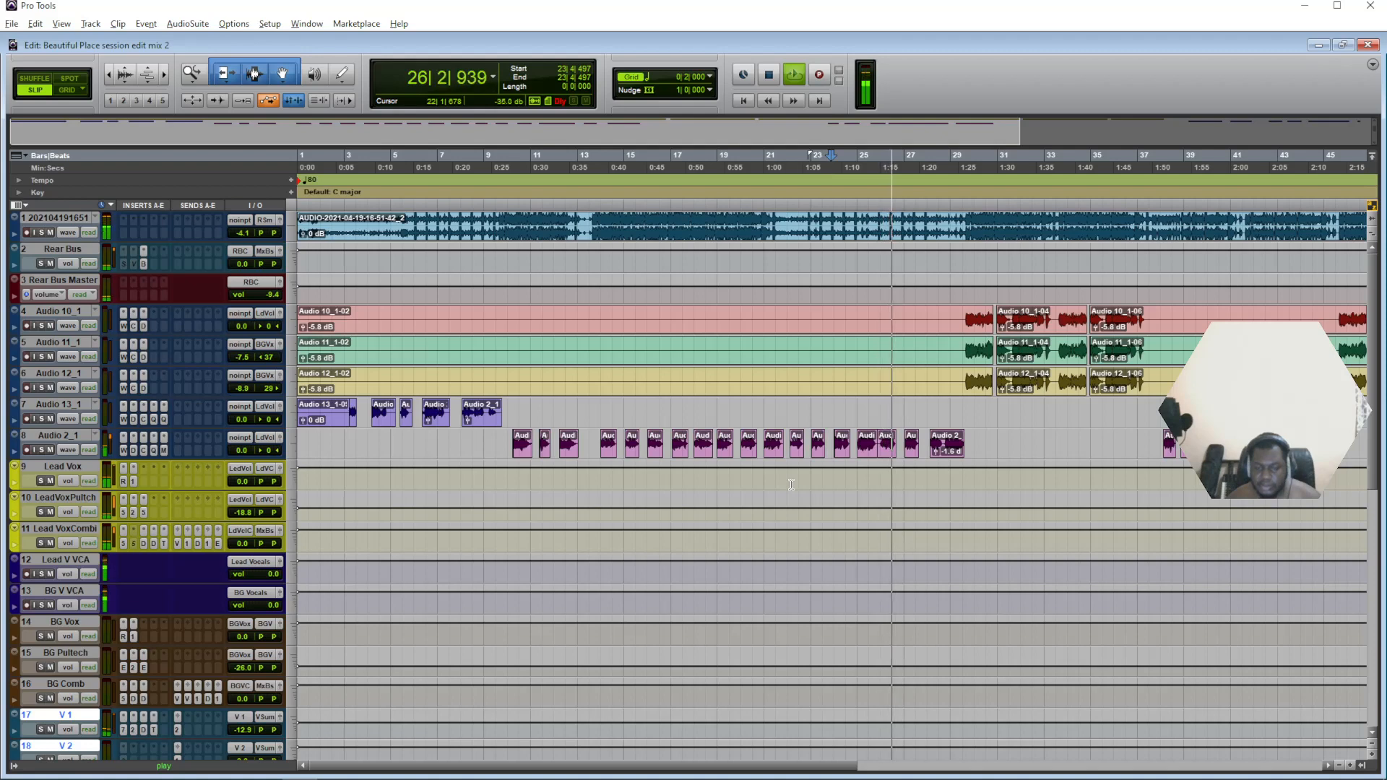
key("space")
scroll(864, 378, "down", 10)
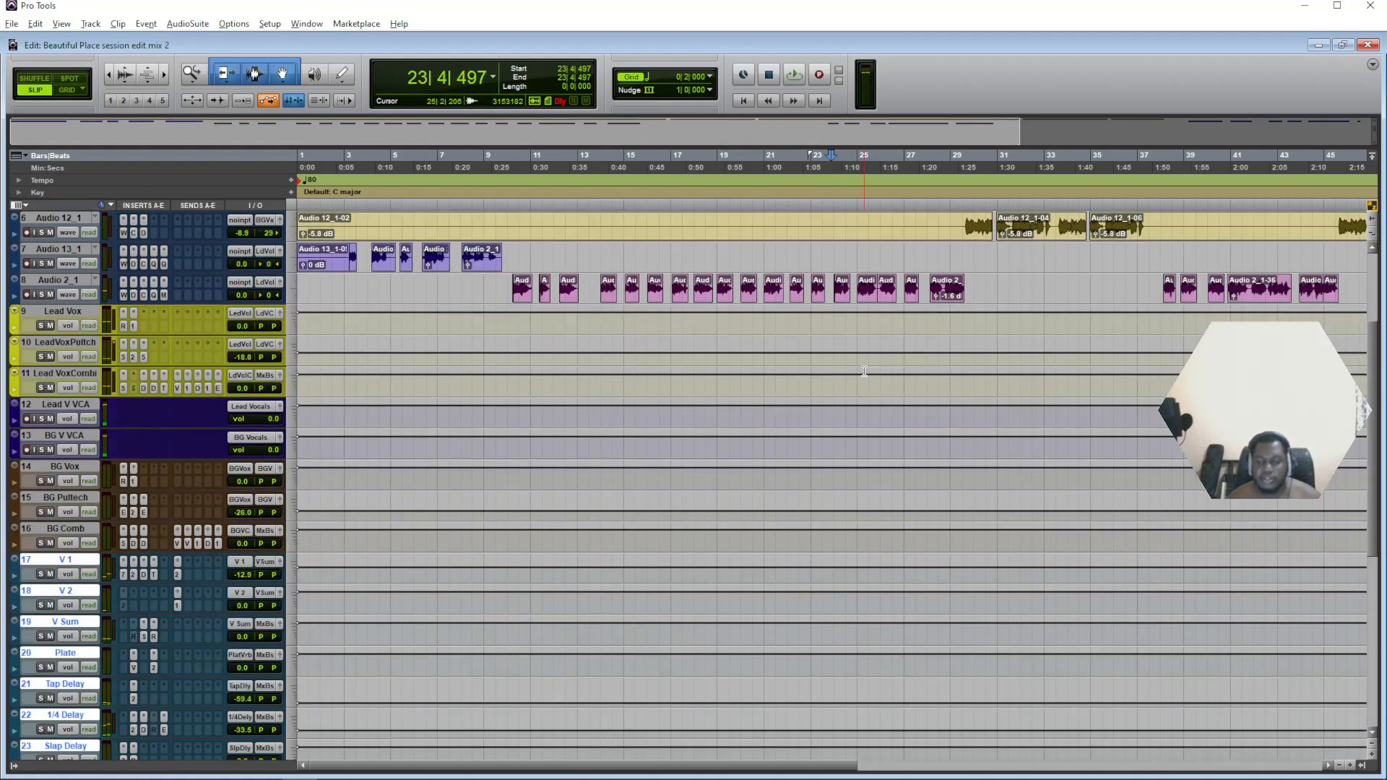
scroll(864, 376, "up", 8)
scroll(864, 371, "up", 2)
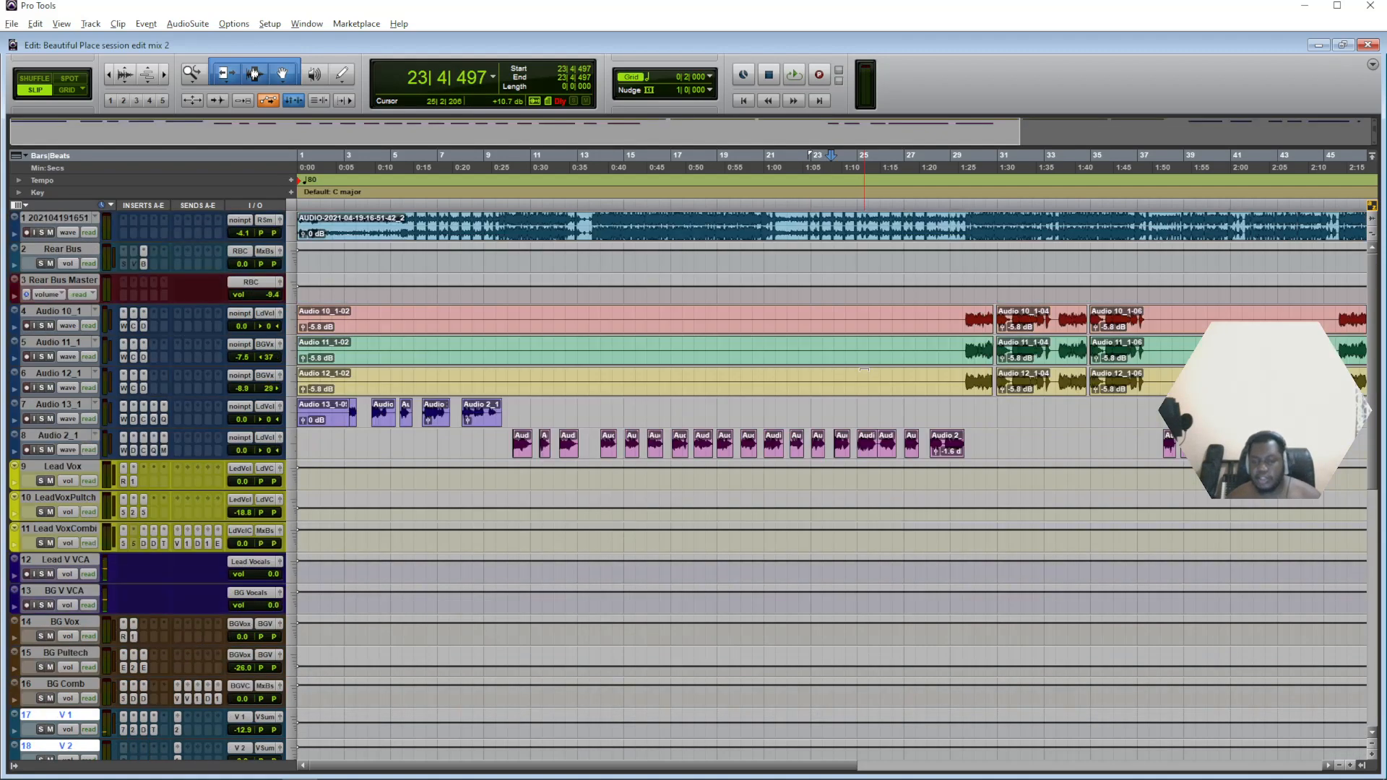